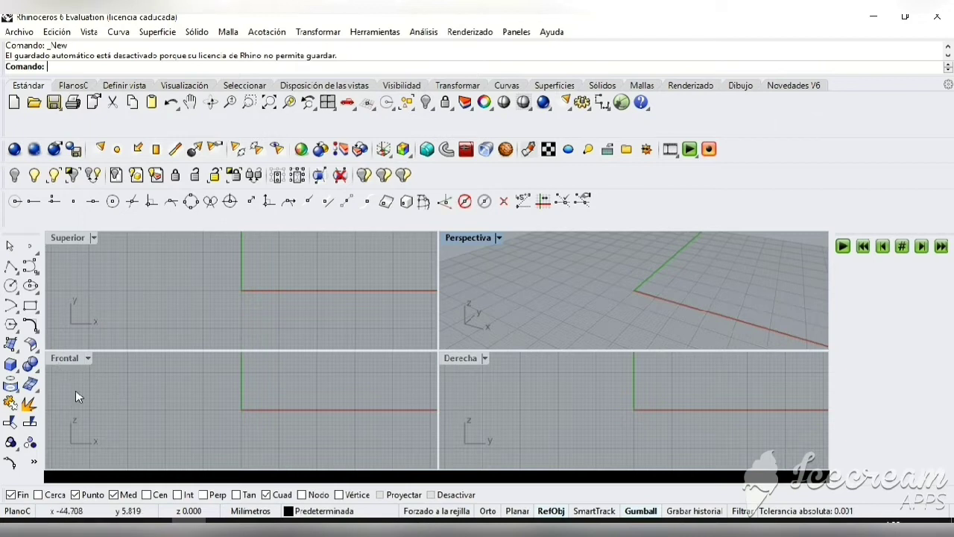
# Draw a vertical ellipse by diameter in the Frontal view, starting its horizontal axis at 0, with a vertical half-axis of about 11.8 mm
pyautogui.click(36, 292)
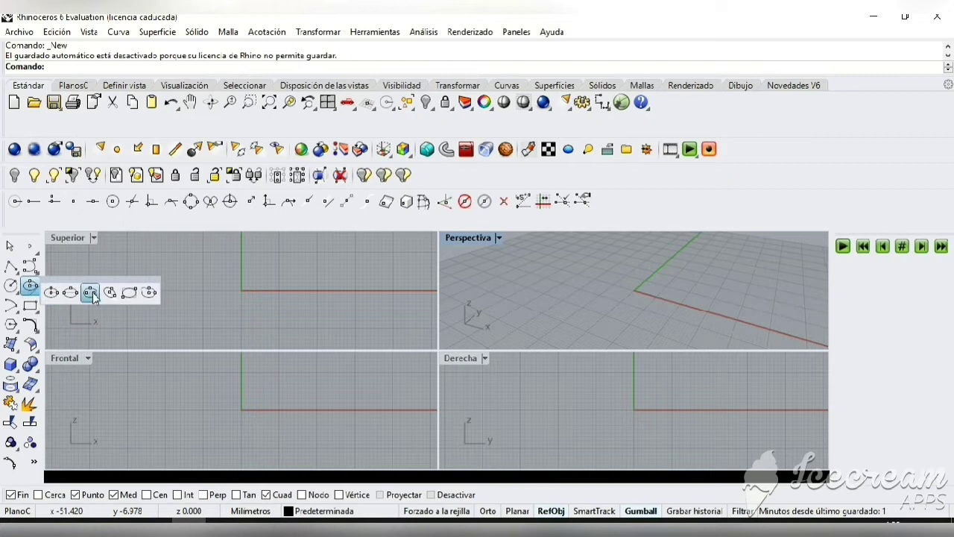
pyautogui.click(70, 292)
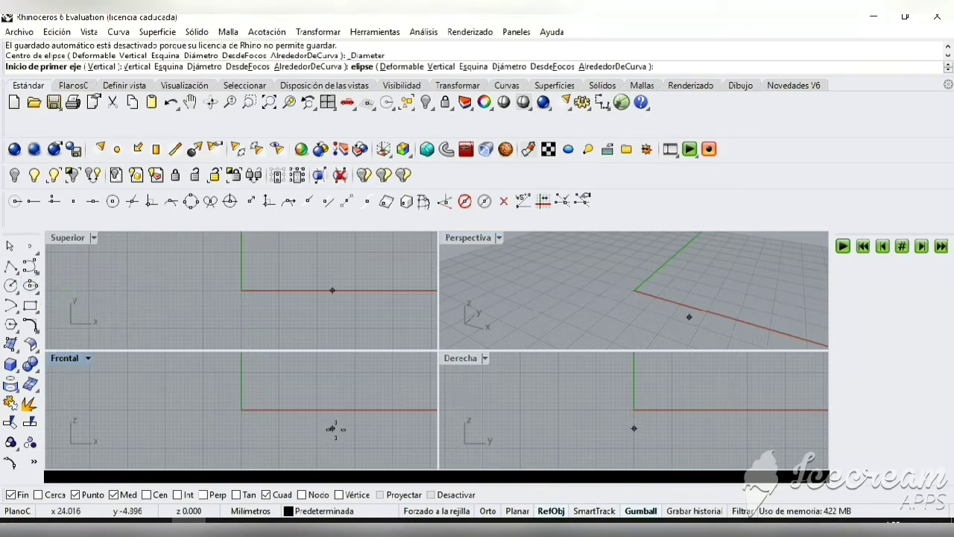
pyautogui.doubleClick(59, 361)
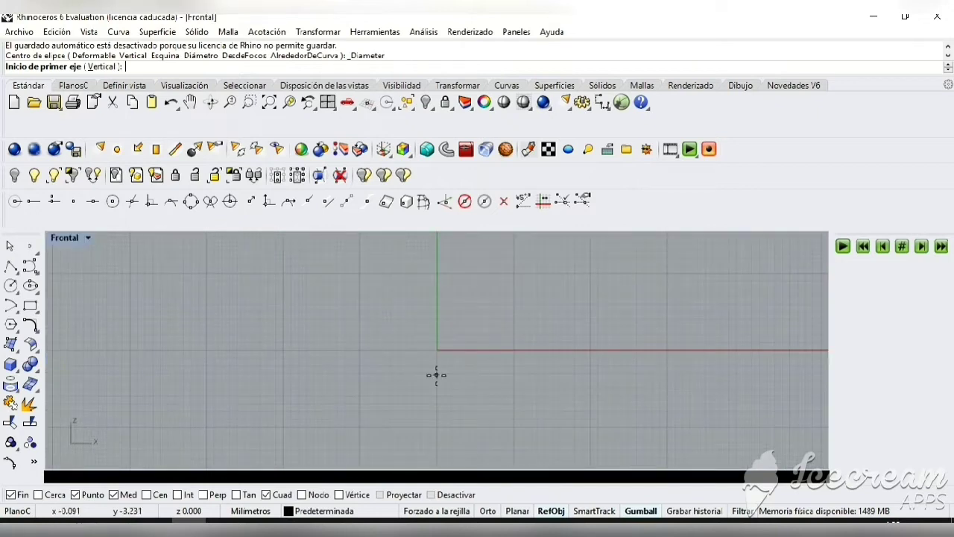
pyautogui.write('0')
pyautogui.press('Return')
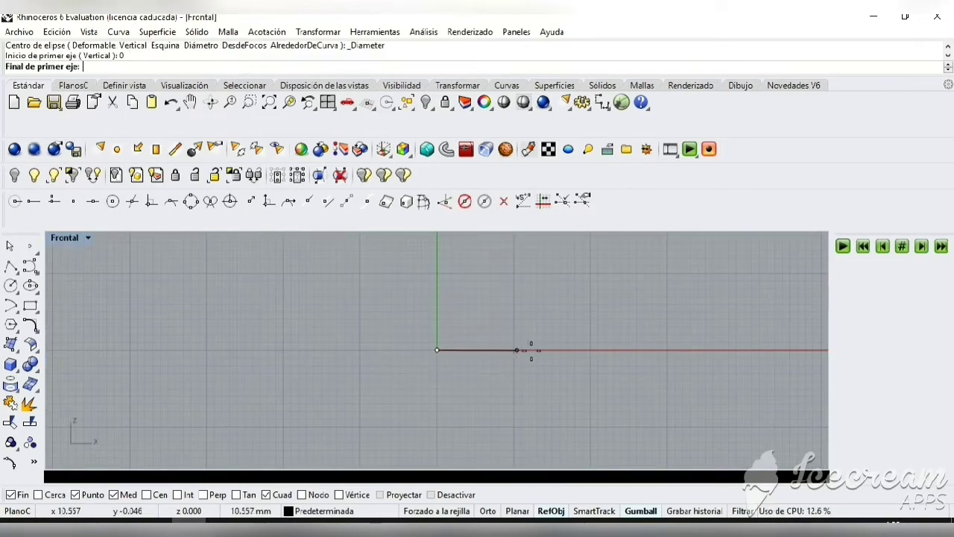
pyautogui.click(541, 349)
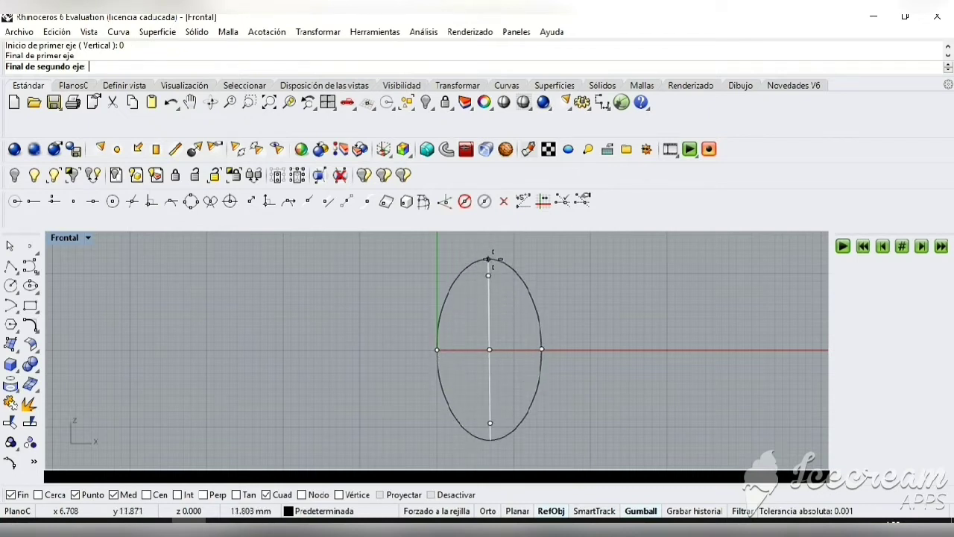
pyautogui.click(488, 259)
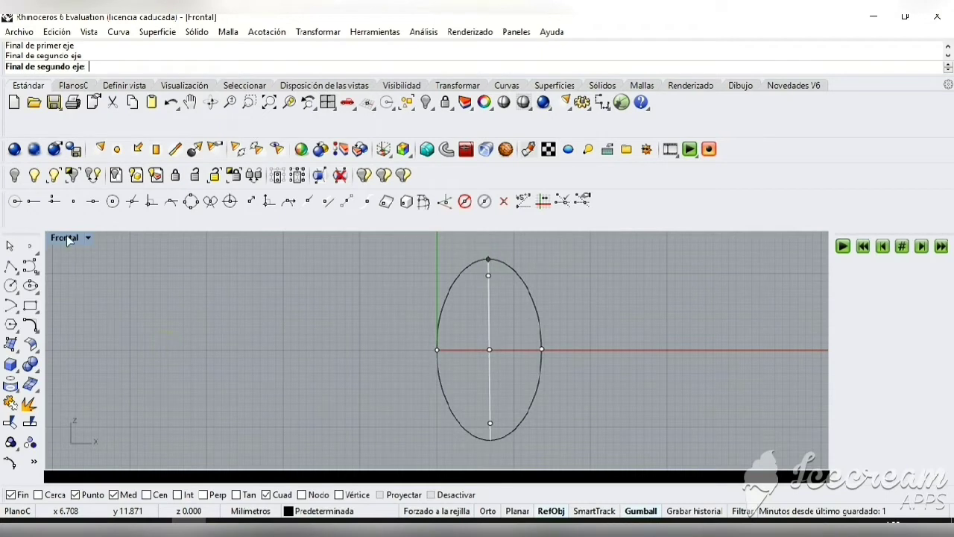
pyautogui.hotkey('ctrl', 'm')
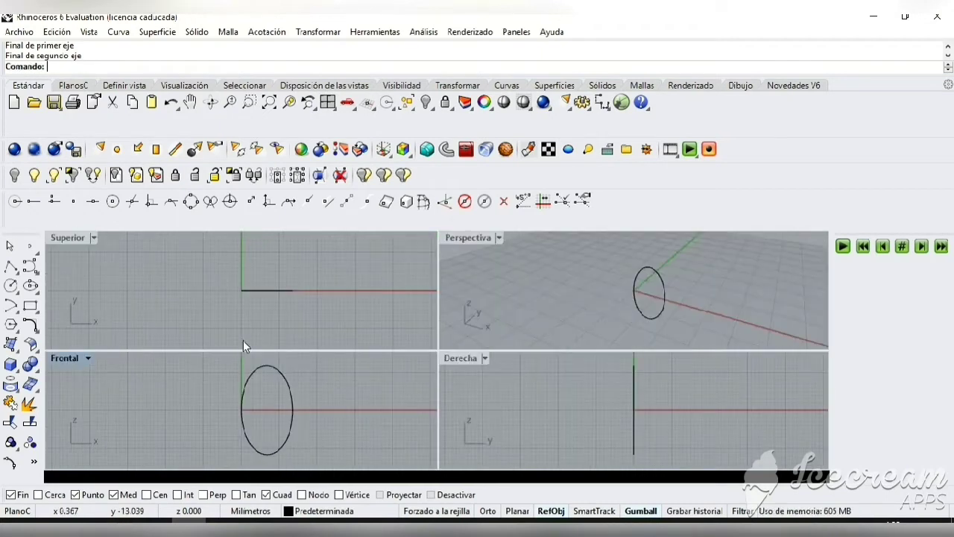
# Twist the ellipse one full turn about an axis from its top quadrant to its bottom quadrant
pyautogui.doubleClick(72, 360)
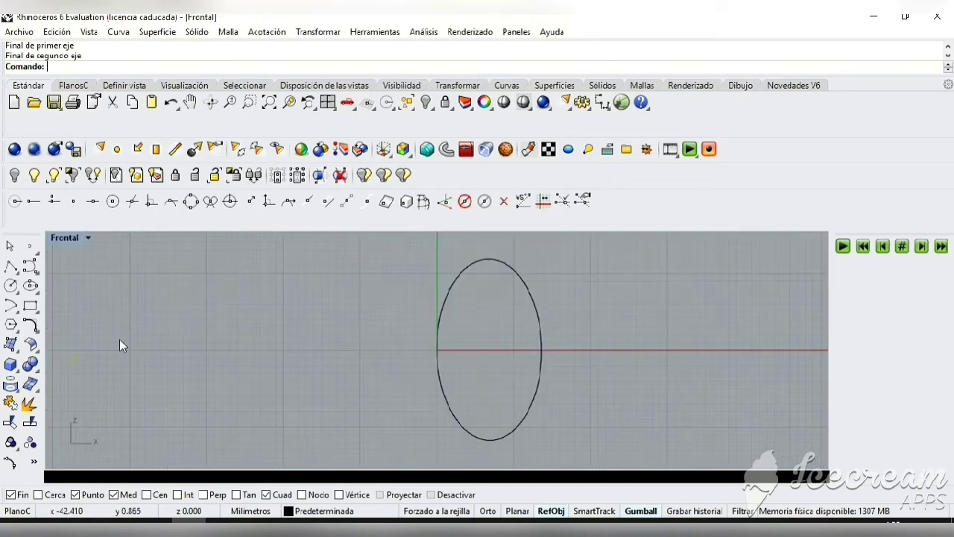
pyautogui.click(316, 32)
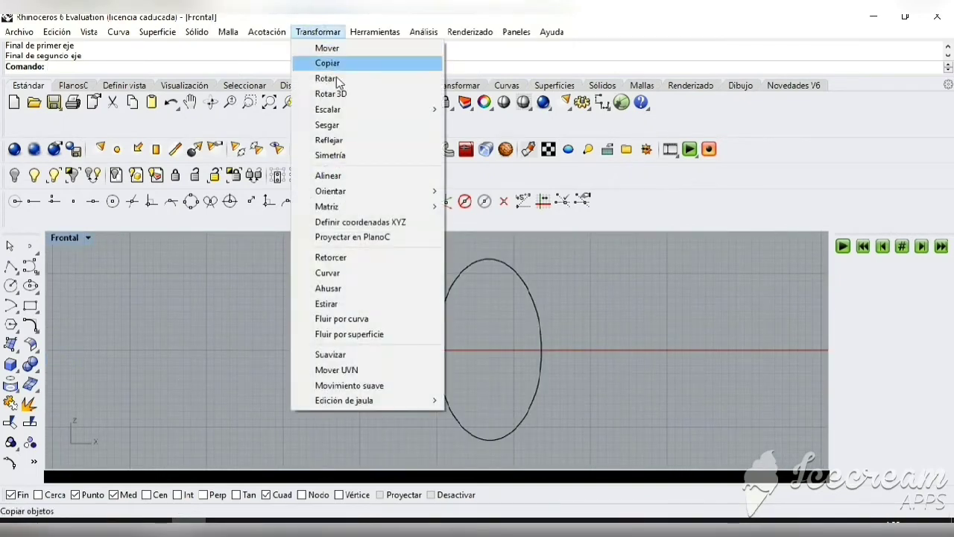
pyautogui.click(348, 260)
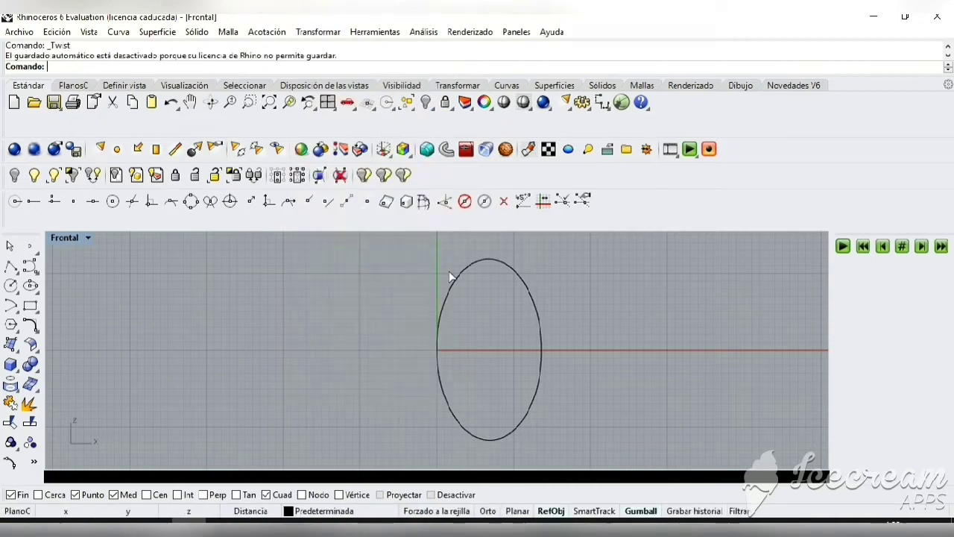
pyautogui.doubleClick(77, 241)
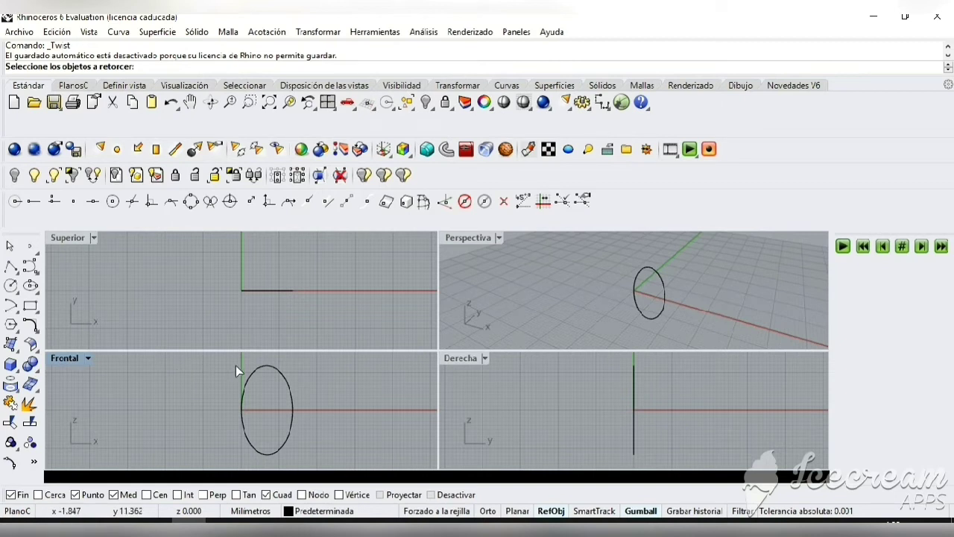
pyautogui.click(271, 371)
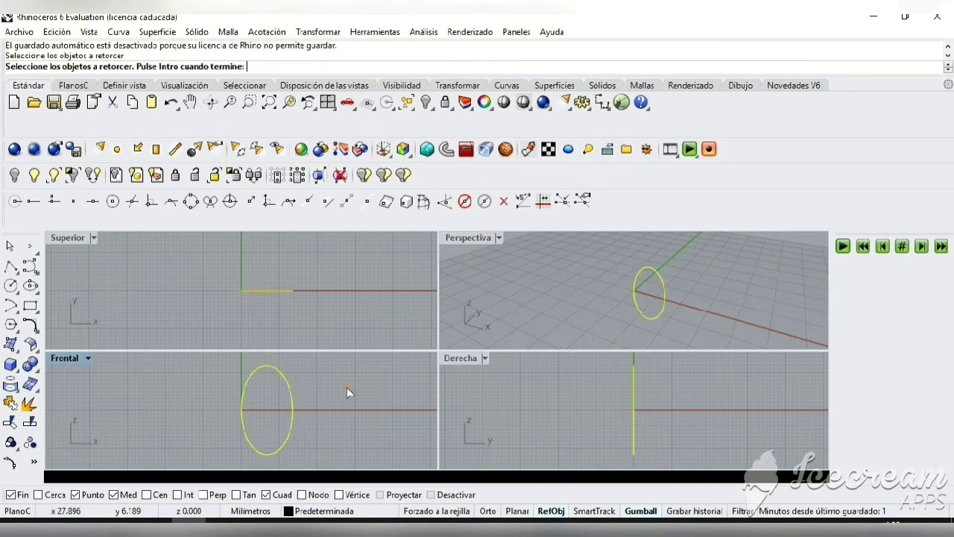
pyautogui.press('Return')
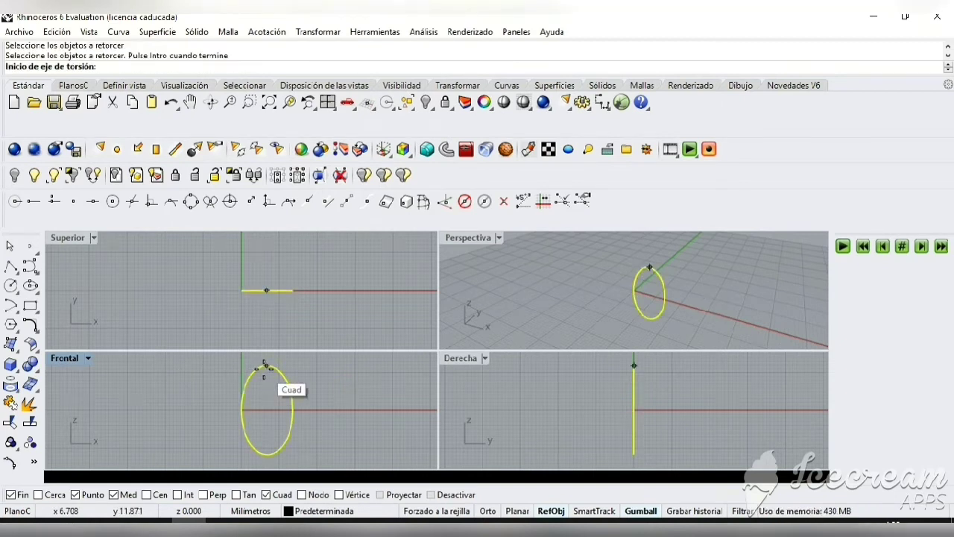
pyautogui.click(266, 365)
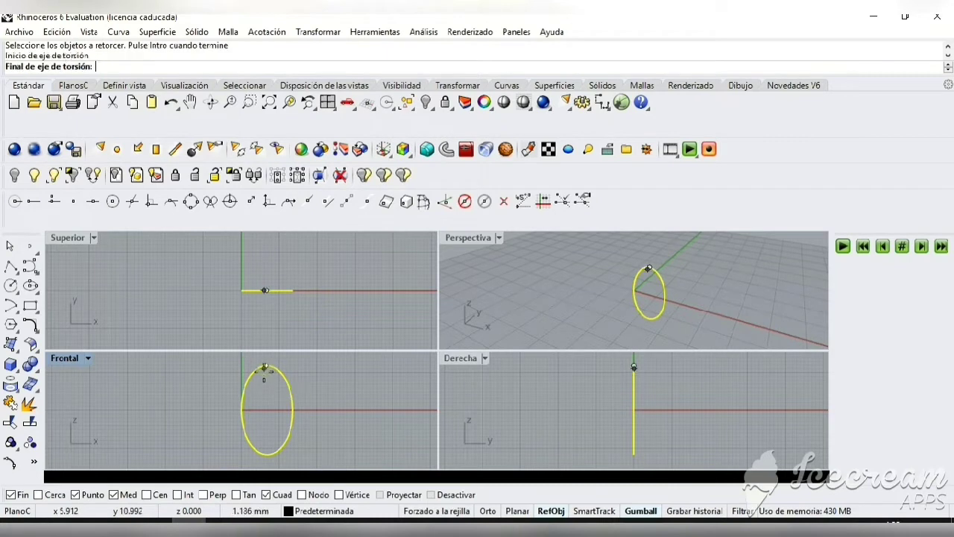
pyautogui.click(267, 454)
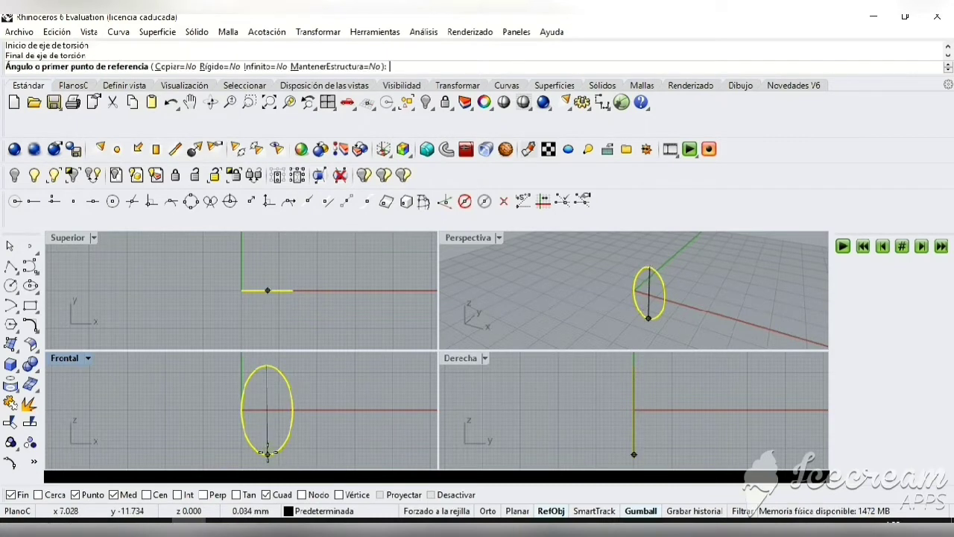
pyautogui.click(345, 290)
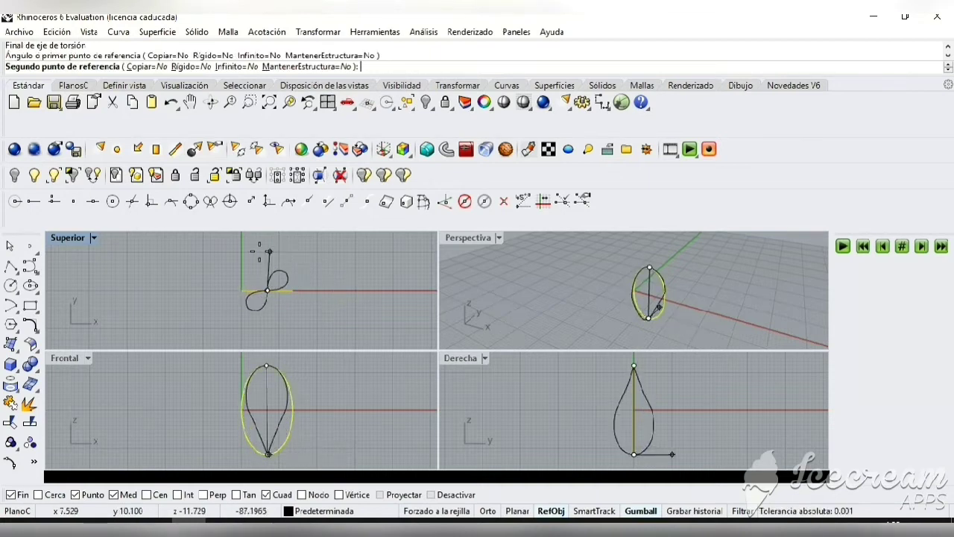
pyautogui.click(348, 290)
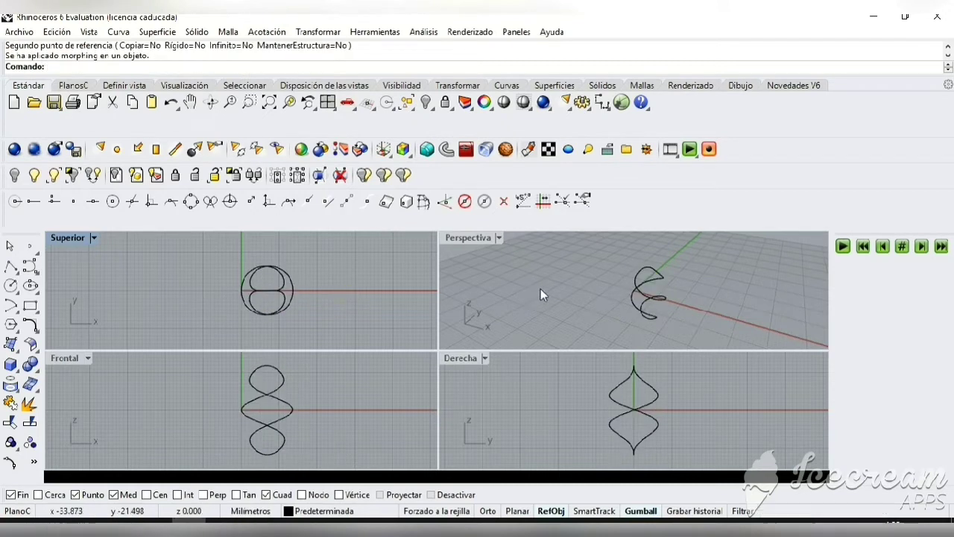
# Maximize the Perspectiva view and look at the twisted curve from a lower angle
pyautogui.doubleClick(480, 238)
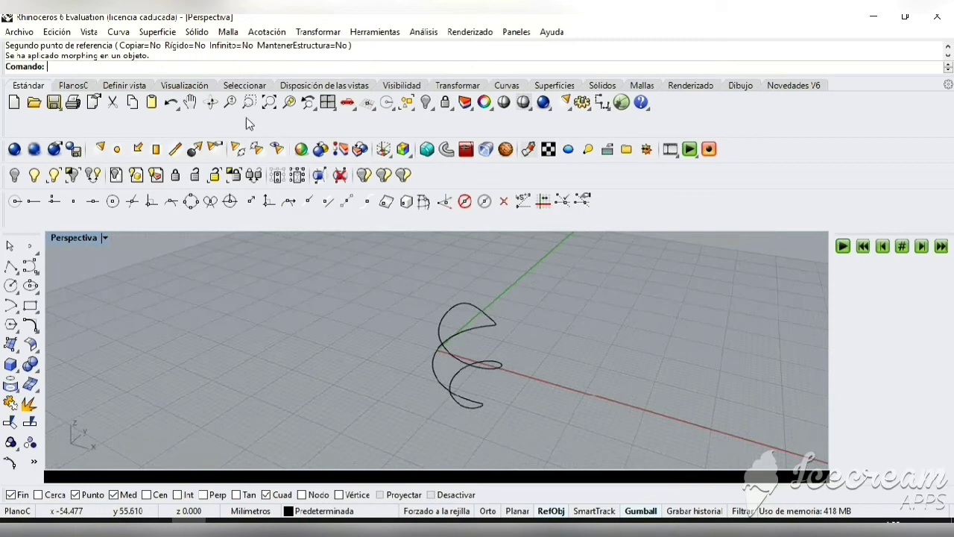
pyautogui.click(210, 102)
pyautogui.moveTo(320, 321); pyautogui.dragTo(324, 290)
pyautogui.press('Return')
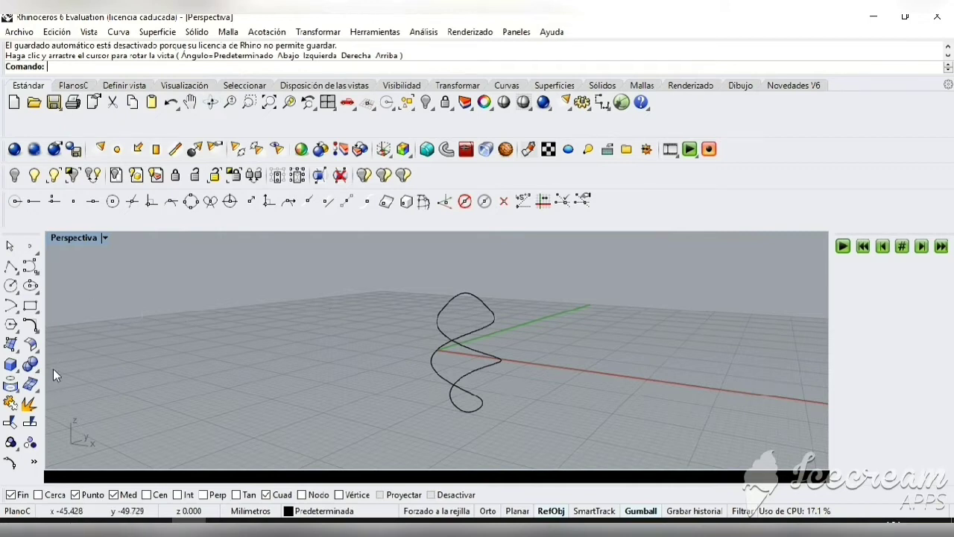
pyautogui.click(16, 369)
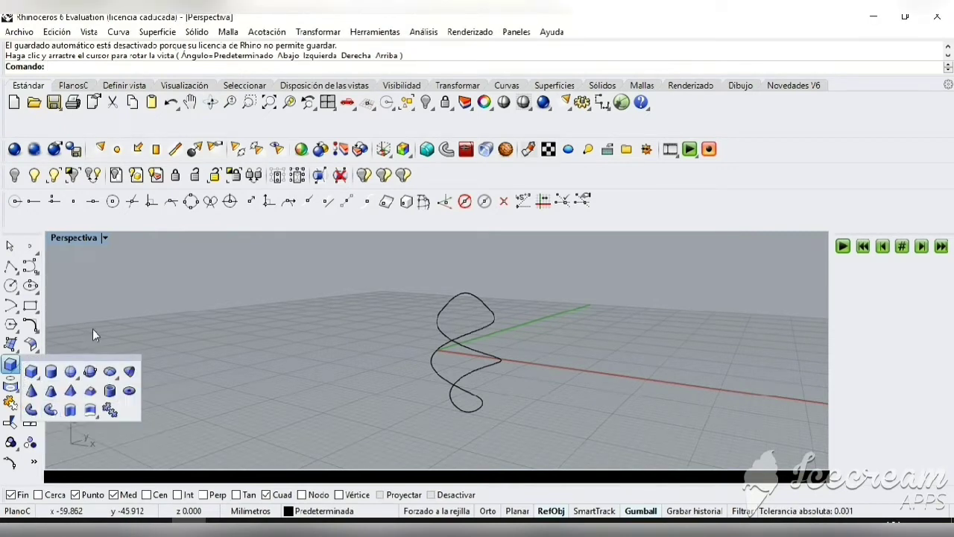
pyautogui.click(30, 384)
pyautogui.click(110, 341)
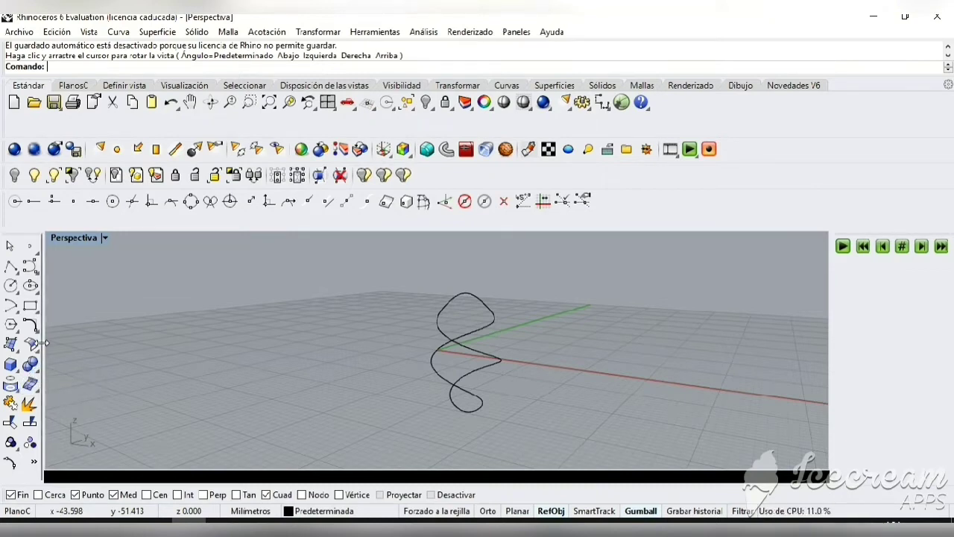
# Adjust the closed curve's seam, moving the seam point to near the top of the twisted curve
pyautogui.click(35, 339)
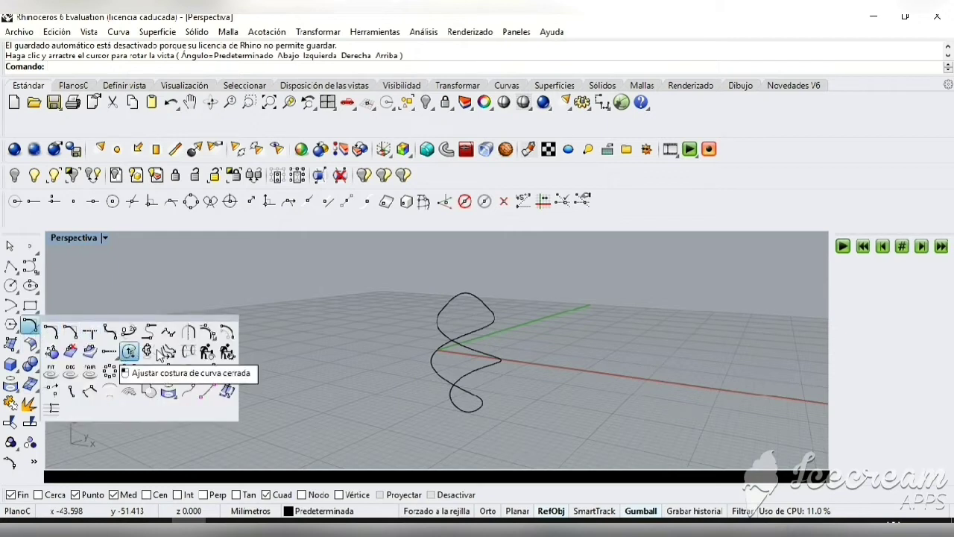
pyautogui.click(126, 350)
pyautogui.click(466, 295)
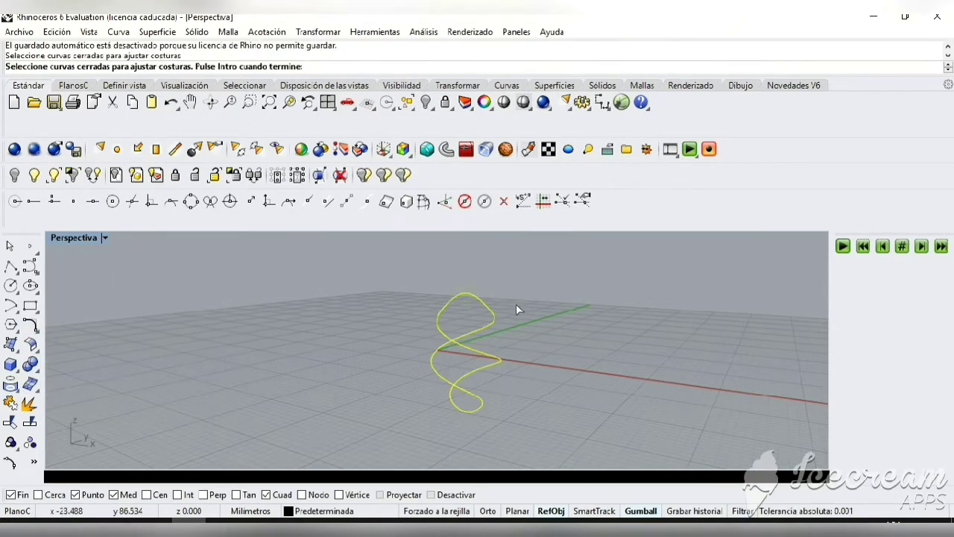
pyautogui.press('Return')
pyautogui.moveTo(436, 347); pyautogui.dragTo(488, 286)
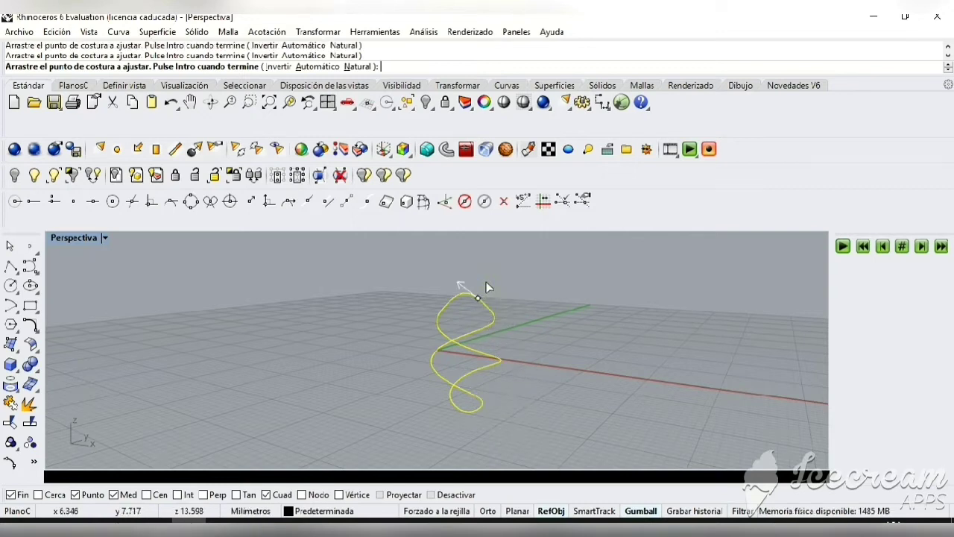
pyautogui.press('Return')
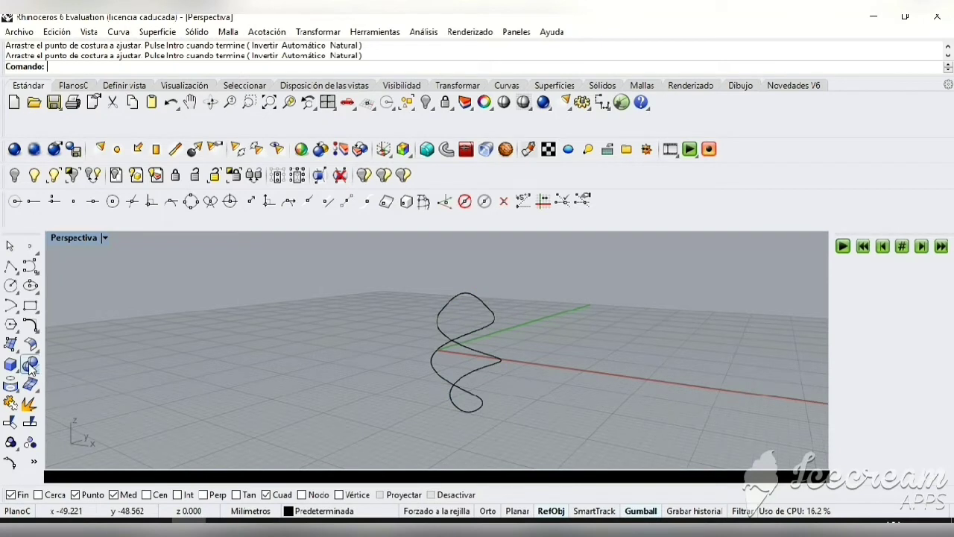
# Create a round-capped pipe along the twisted curve with diameter 1 at the seam and about 2 mm at the bottom quadrant
pyautogui.click(18, 372)
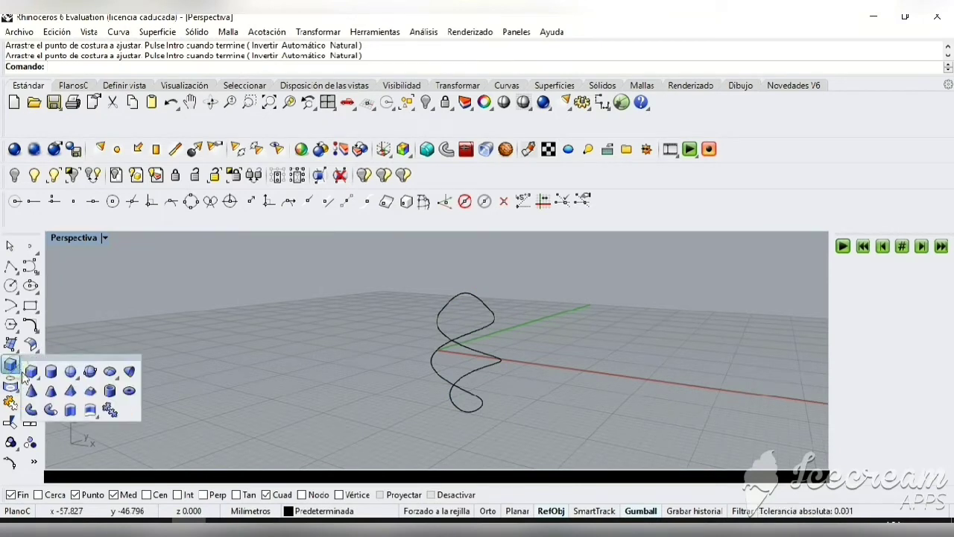
pyautogui.click(51, 409)
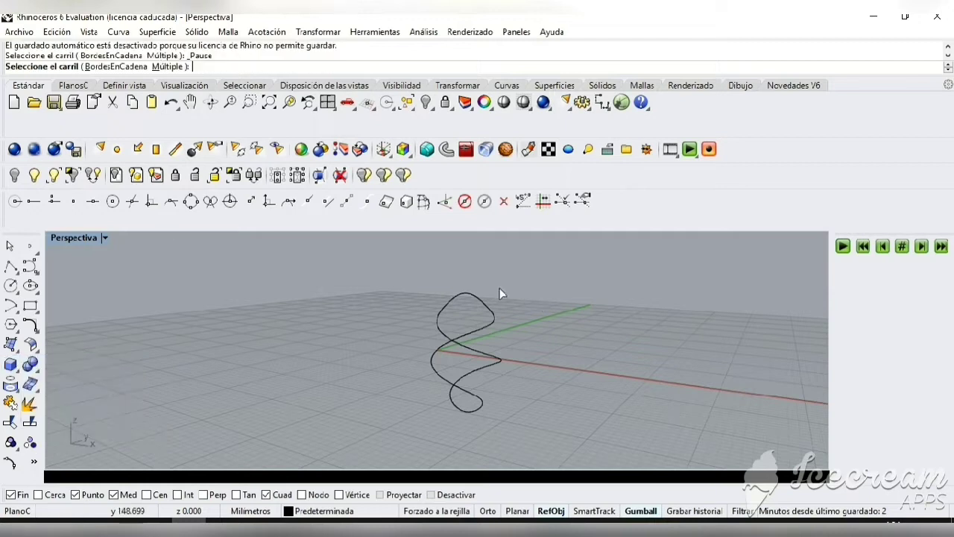
pyautogui.click(470, 296)
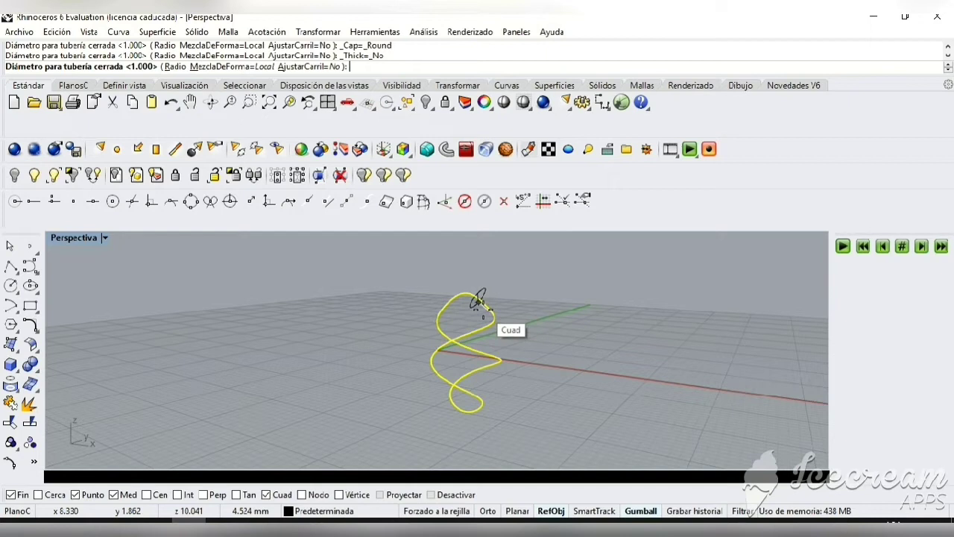
pyautogui.write('1')
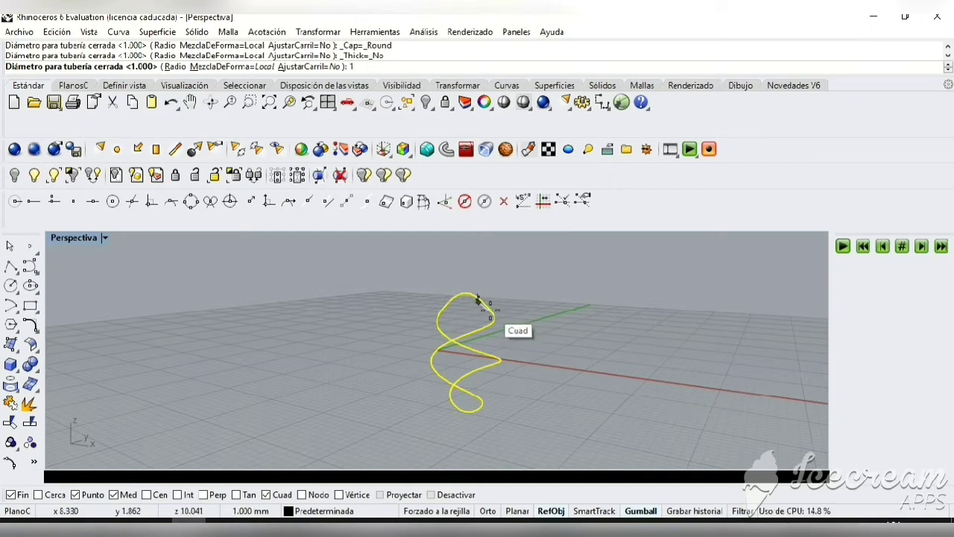
pyautogui.press('Return')
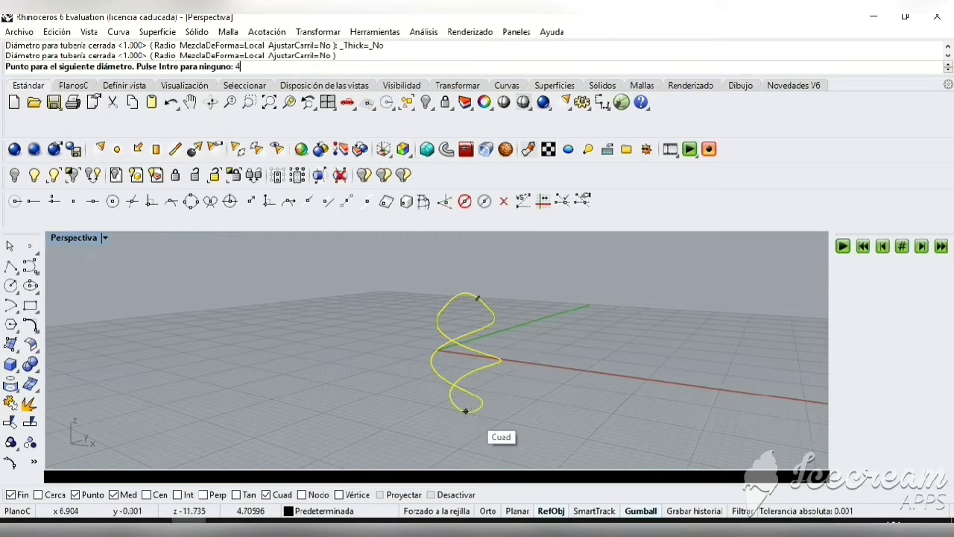
pyautogui.click(465, 410)
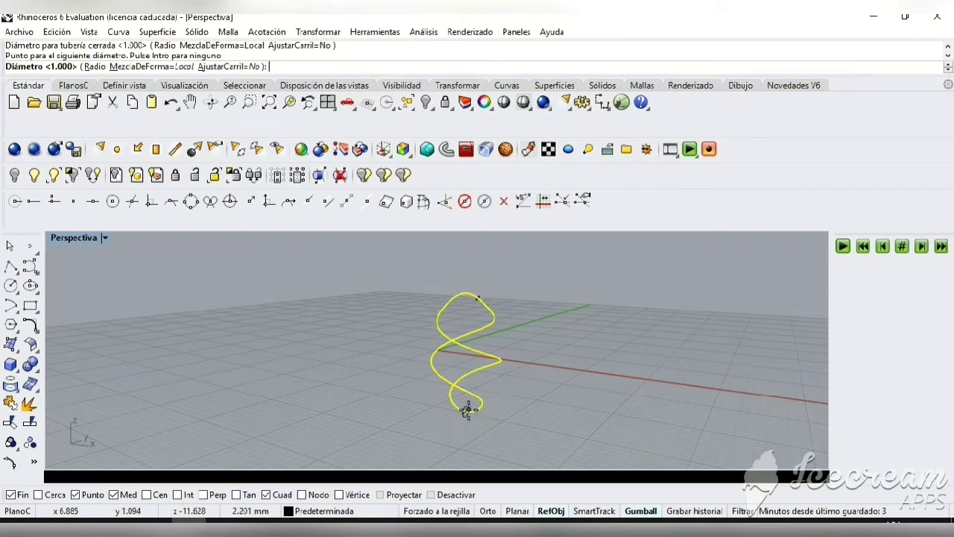
pyautogui.click(467, 410)
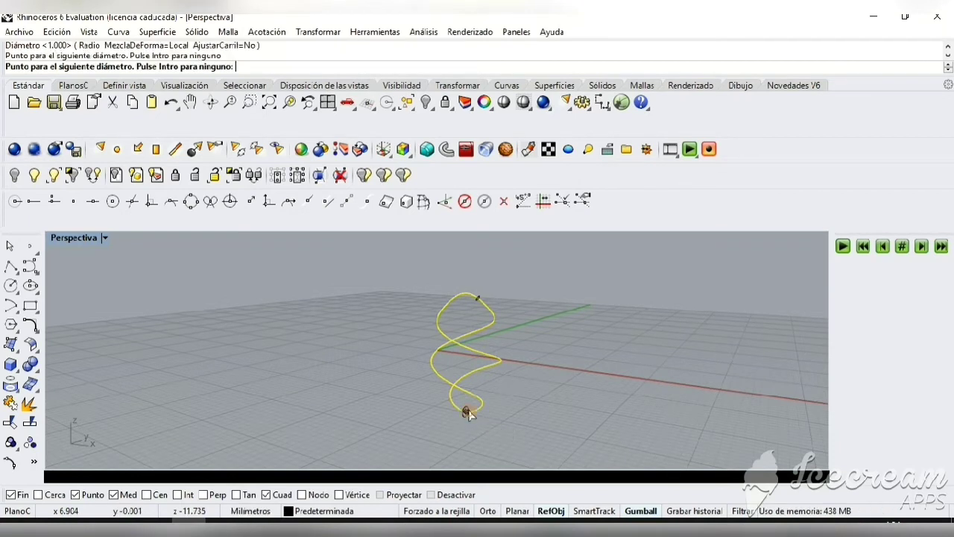
pyautogui.press('Return')
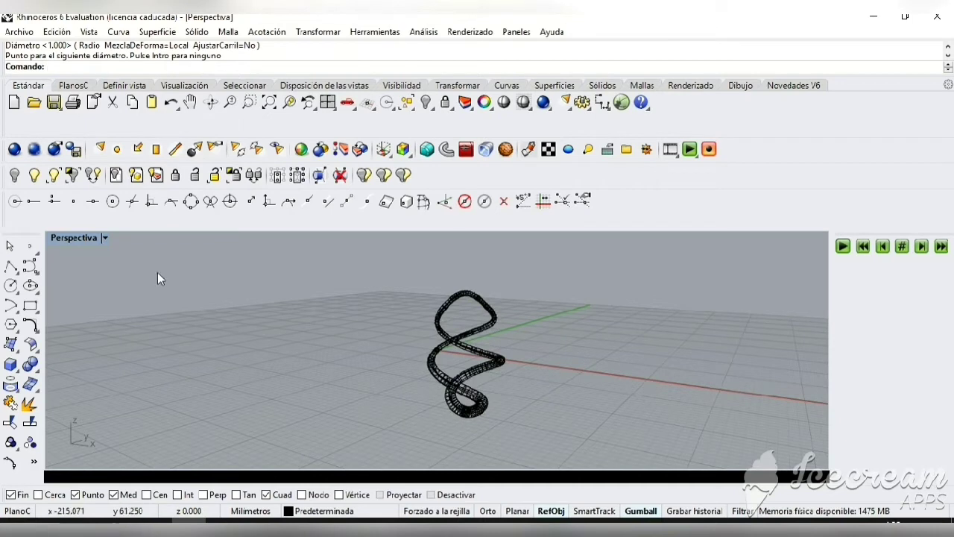
# Inspect the pipe from another angle in Sombreado display mode and restore the four-view layout
pyautogui.click(108, 236)
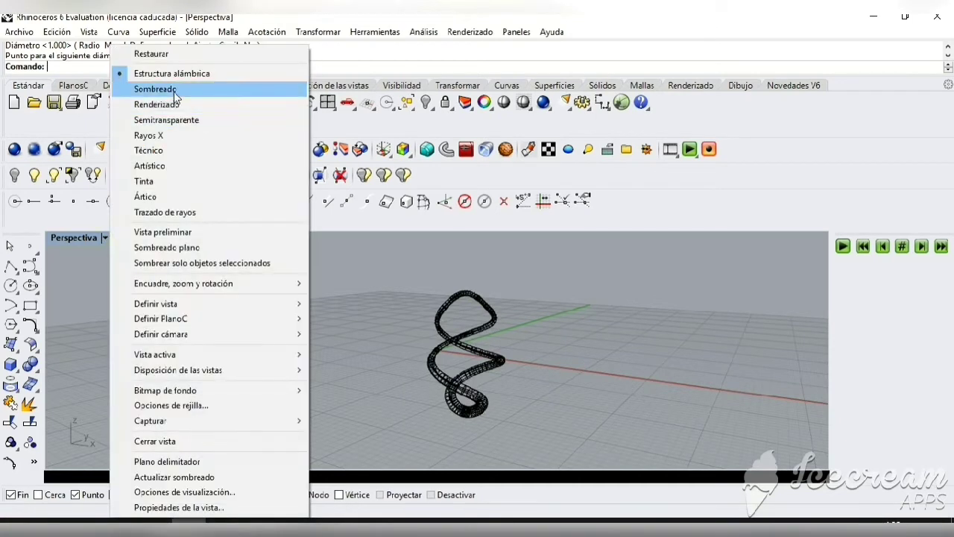
pyautogui.click(176, 89)
pyautogui.click(210, 103)
pyautogui.moveTo(432, 314); pyautogui.dragTo(351, 187)
pyautogui.click(328, 102)
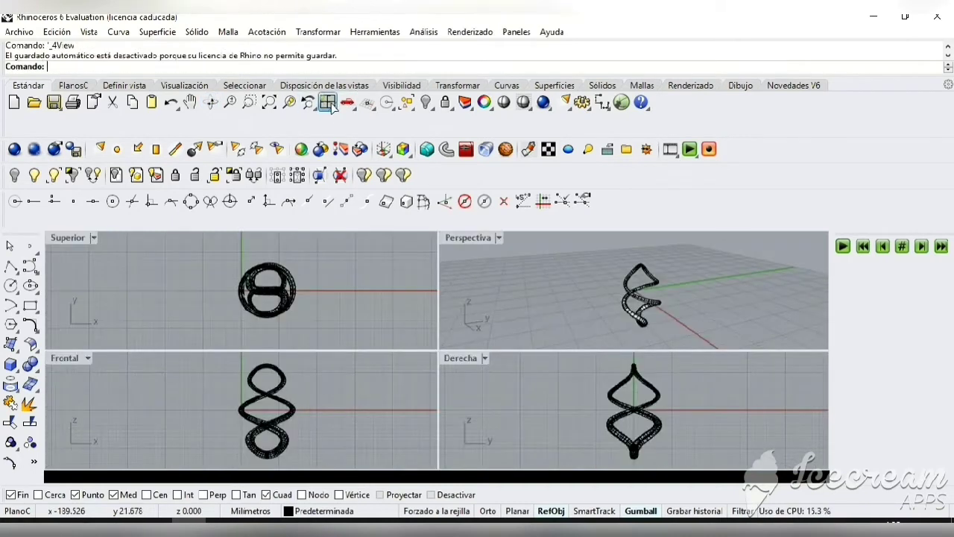
# Create a torus in the Frontal view, centred on the top quadrant of the twisted pipe
pyautogui.doubleClick(60, 358)
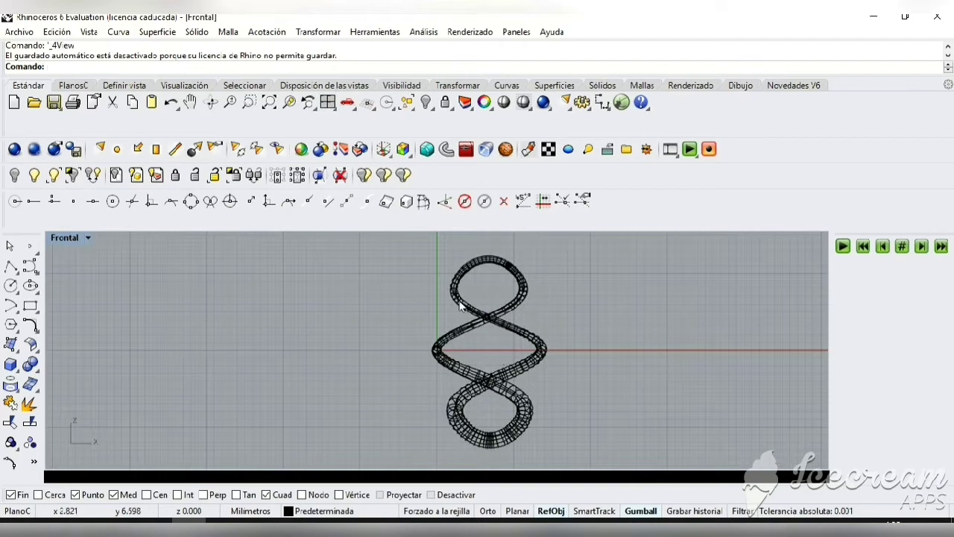
pyautogui.click(30, 373)
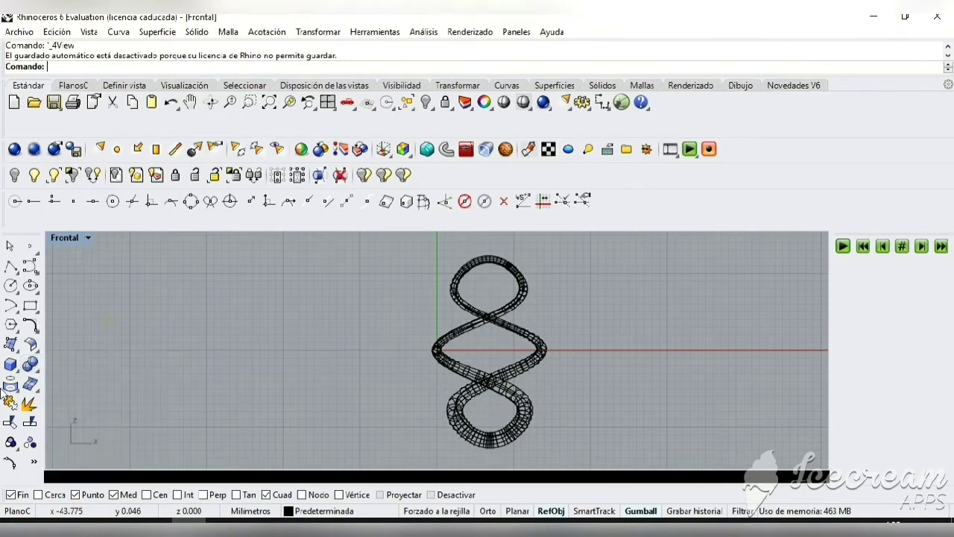
pyautogui.click(11, 373)
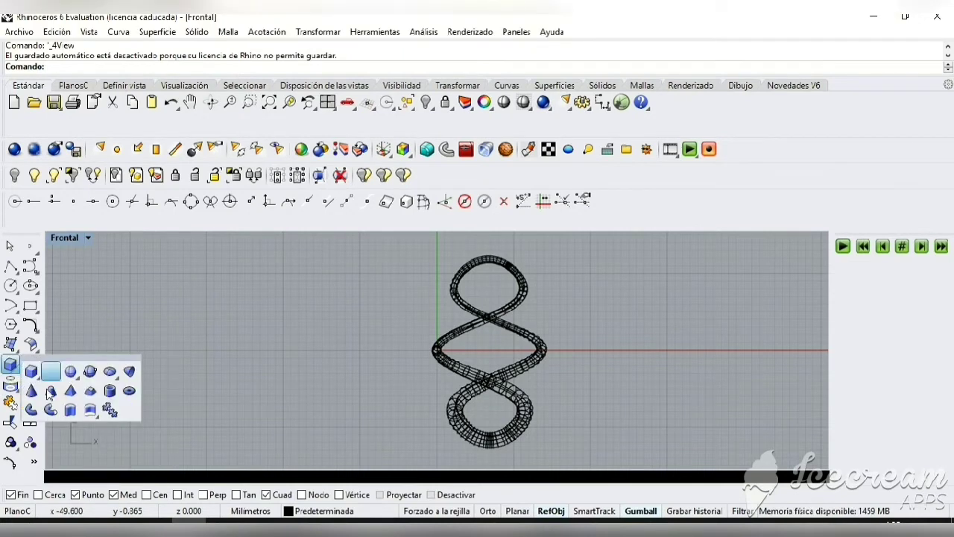
pyautogui.click(129, 392)
pyautogui.doubleClick(69, 240)
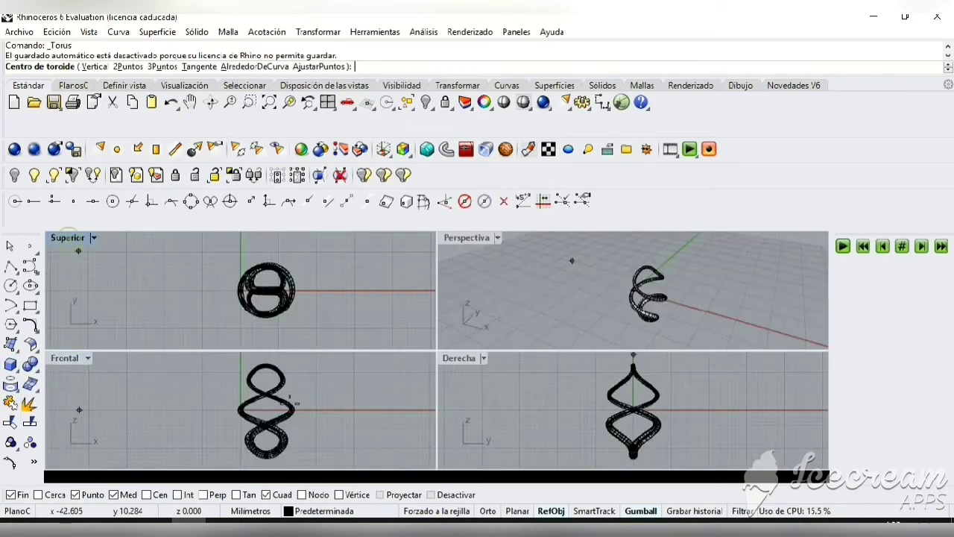
pyautogui.doubleClick(65, 359)
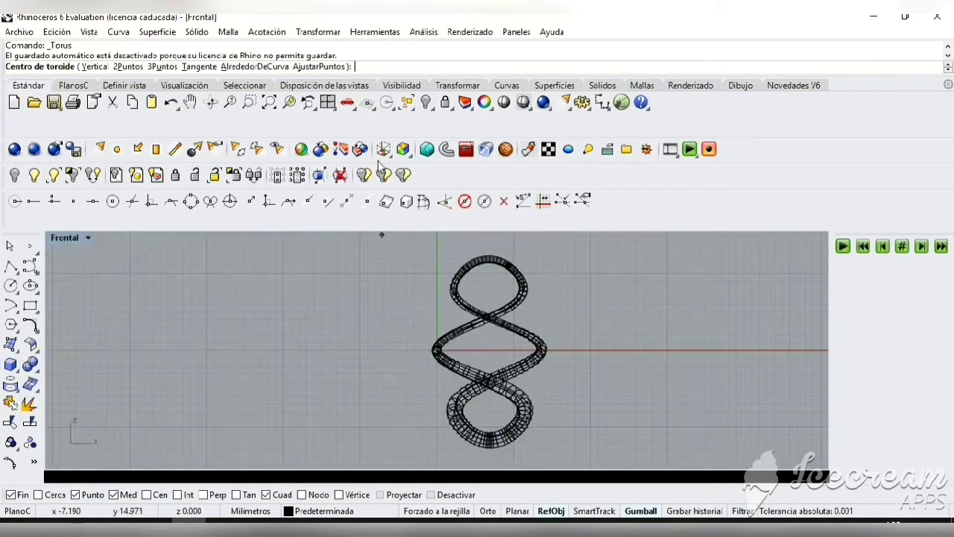
pyautogui.click(192, 108)
pyautogui.moveTo(451, 349); pyautogui.dragTo(316, 364)
pyautogui.press('Return')
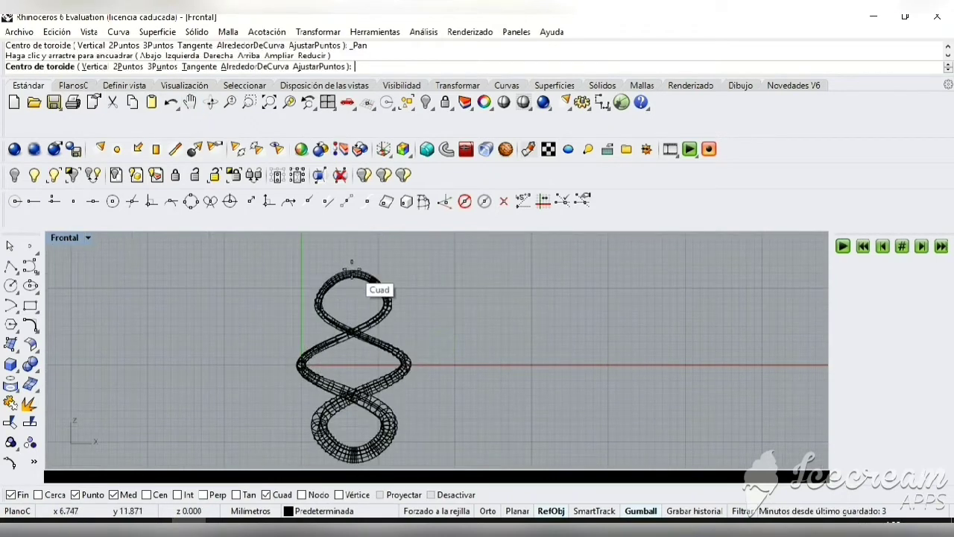
pyautogui.click(351, 270)
pyautogui.click(357, 254)
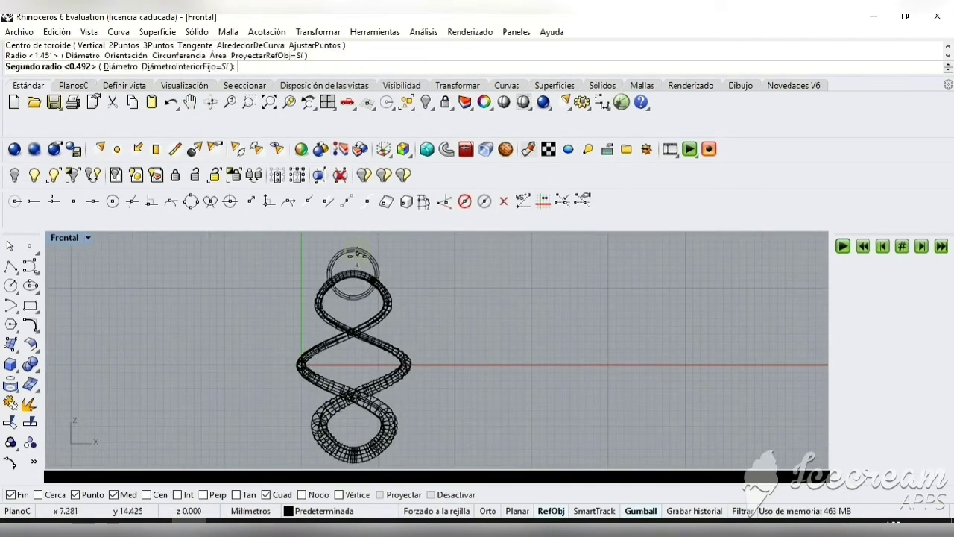
pyautogui.click(383, 270)
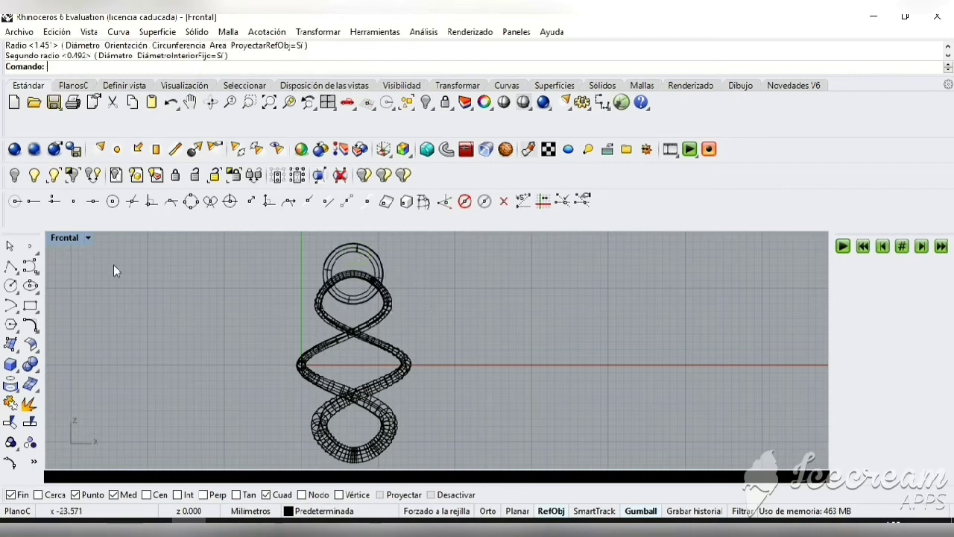
# Scale the torus down to a small ring and move it so it sits centred on top of the twisted pipe
pyautogui.click(190, 102)
pyautogui.moveTo(343, 246); pyautogui.dragTo(349, 325)
pyautogui.click(389, 332)
pyautogui.moveTo(400, 302); pyautogui.dragTo(403, 294)
pyautogui.click(468, 305)
pyautogui.click(333, 348)
pyautogui.moveTo(327, 334); pyautogui.dragTo(347, 343)
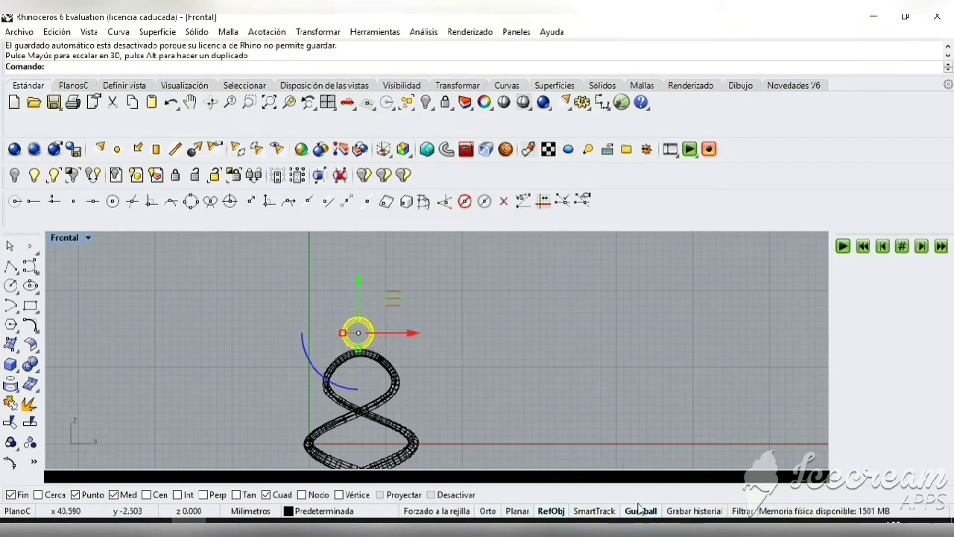
pyautogui.moveTo(401, 295); pyautogui.dragTo(402, 301)
pyautogui.click(477, 347)
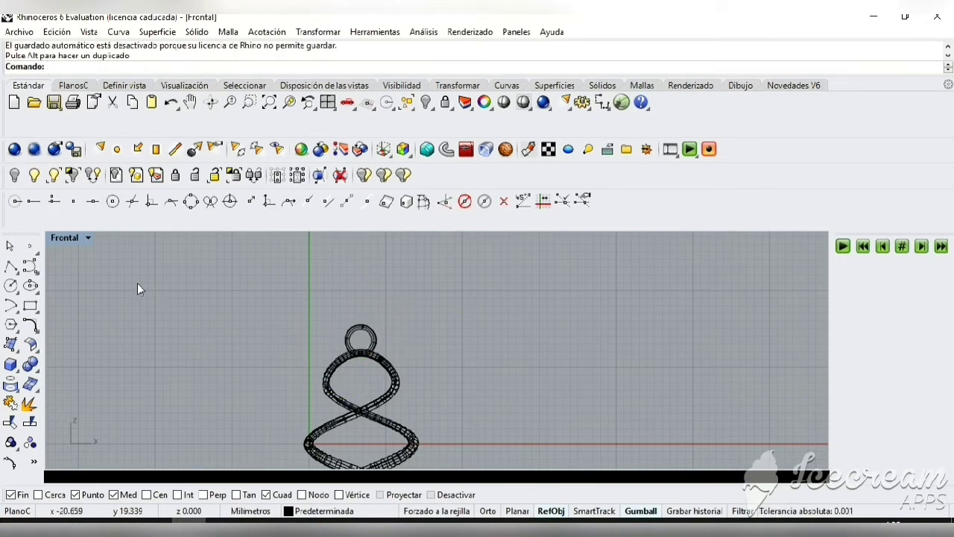
# Check the ring's placement in the maximized Perspectiva view and restore the four-view layout
pyautogui.doubleClick(66, 238)
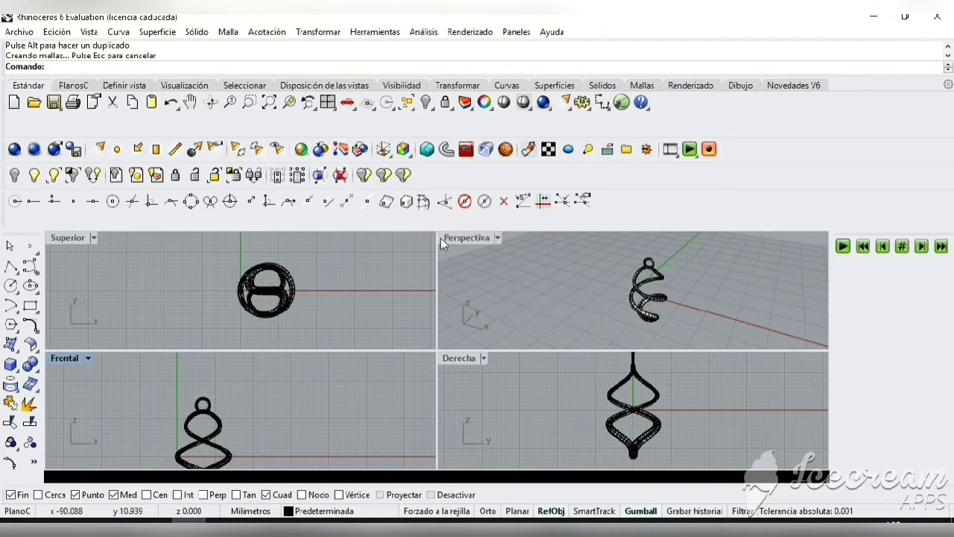
pyautogui.doubleClick(470, 240)
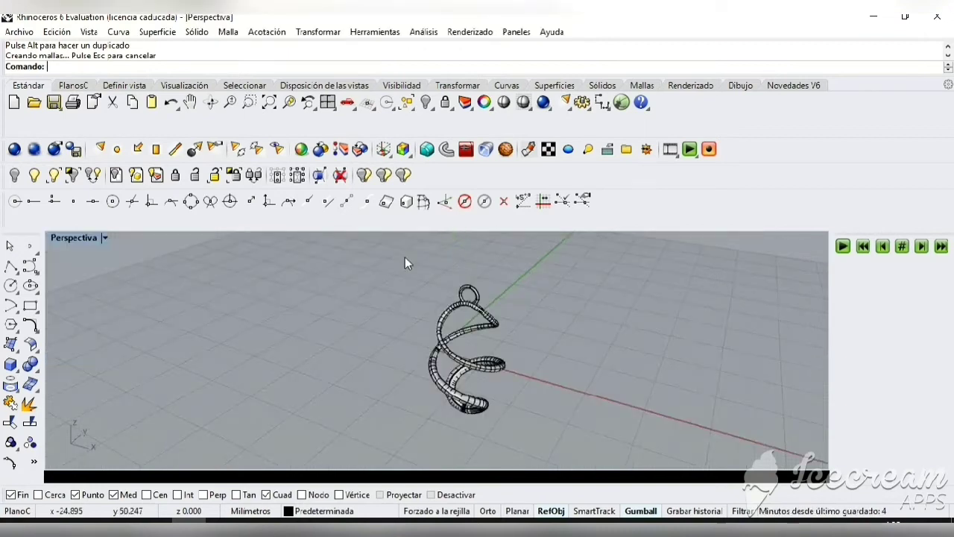
pyautogui.doubleClick(74, 238)
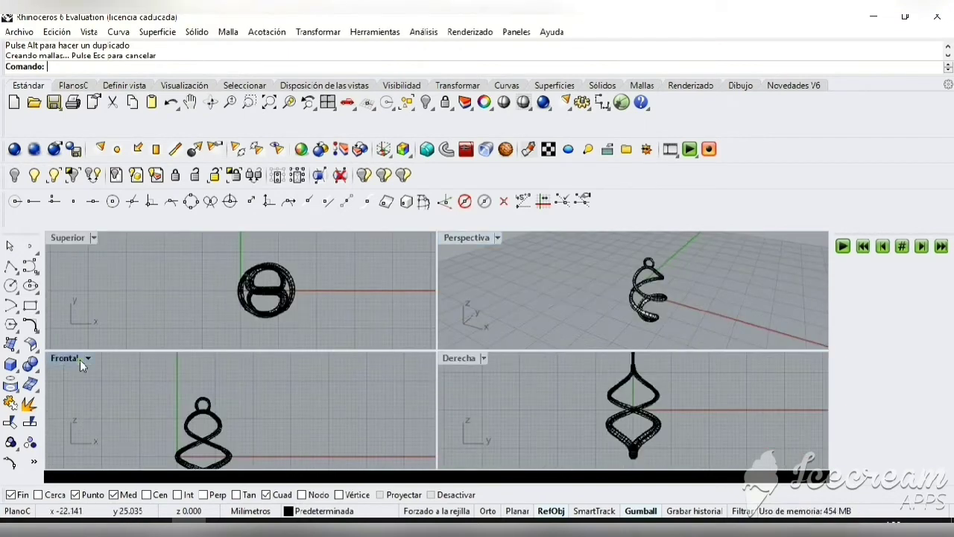
# Align the ring concentrically to the top quadrant of the twisted pipe in the Frontal view
pyautogui.doubleClick(80, 359)
pyautogui.click(361, 336)
pyautogui.moveTo(396, 300); pyautogui.dragTo(396, 301)
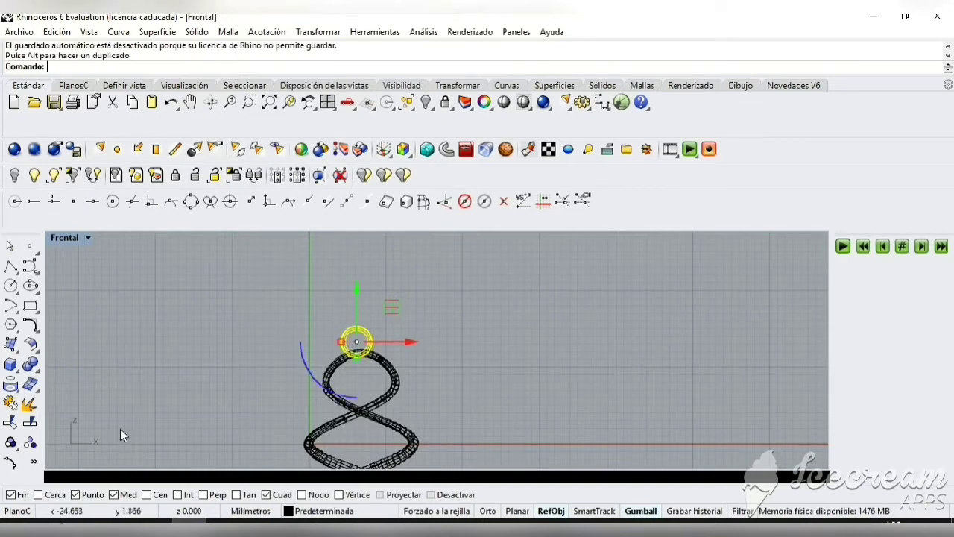
pyautogui.rightClick(55, 439)
pyautogui.moveTo(67, 384)
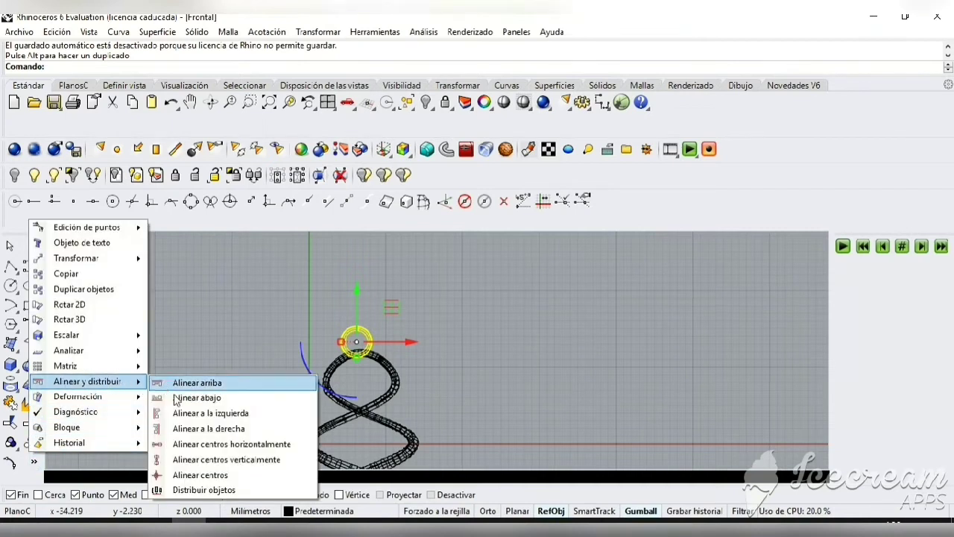
pyautogui.click(186, 475)
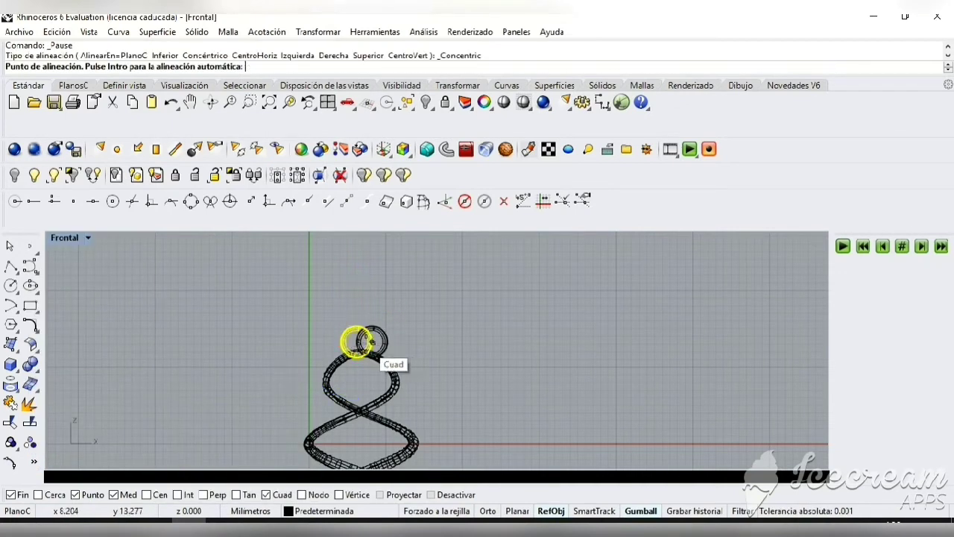
pyautogui.click(359, 345)
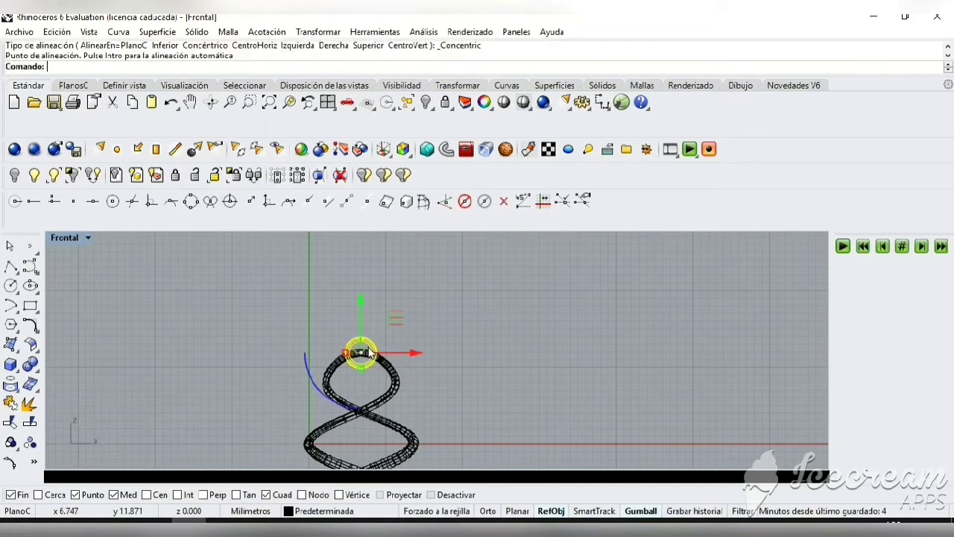
# Move the ring straight up so its lower edge meets the top of the twisted pipe
pyautogui.moveTo(394, 316); pyautogui.dragTo(398, 309)
pyautogui.click(445, 311)
pyautogui.click(373, 339)
pyautogui.click(419, 308)
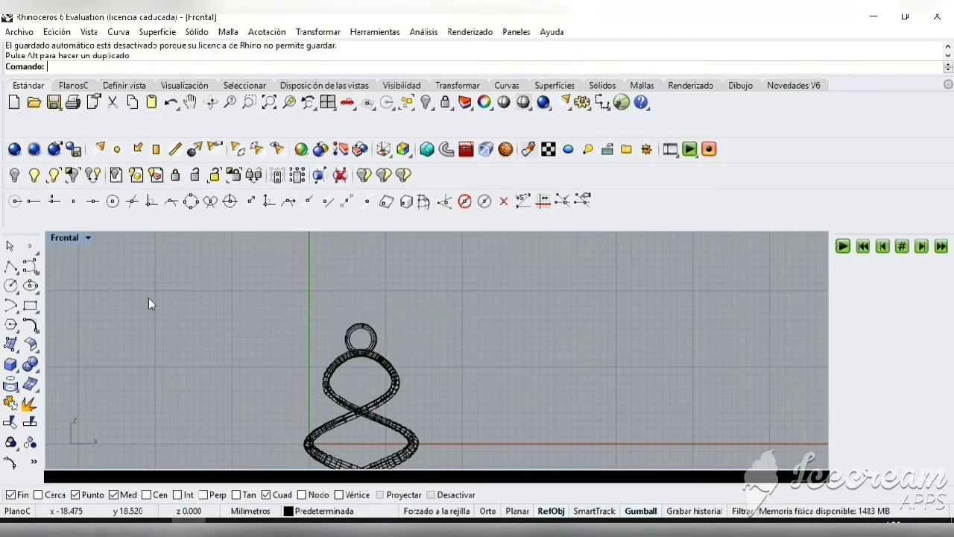
# Inspect the ring and twisted pipe from another angle in the Perspectiva view and restore the four-view layout
pyautogui.doubleClick(68, 237)
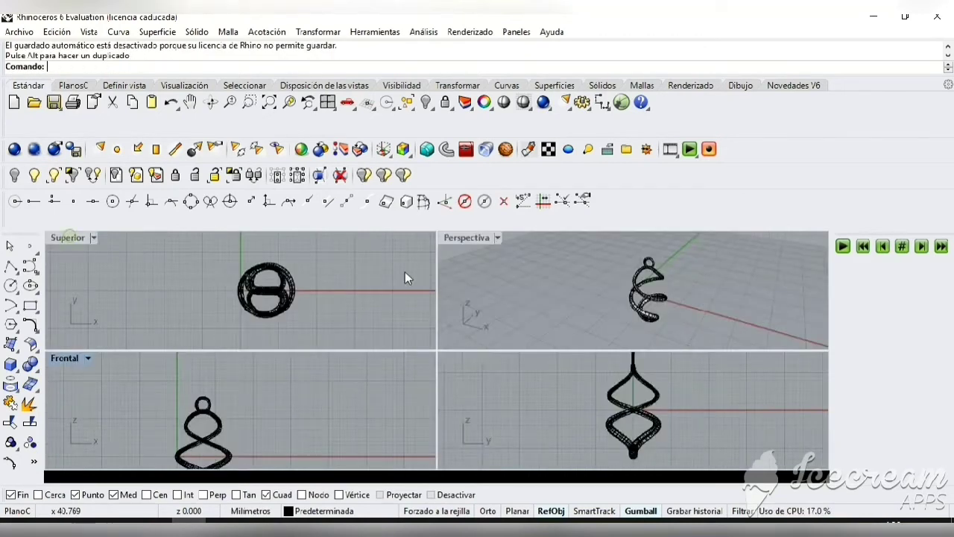
pyautogui.doubleClick(479, 237)
pyautogui.click(210, 102)
pyautogui.moveTo(388, 276); pyautogui.dragTo(250, 240)
pyautogui.press('Escape')
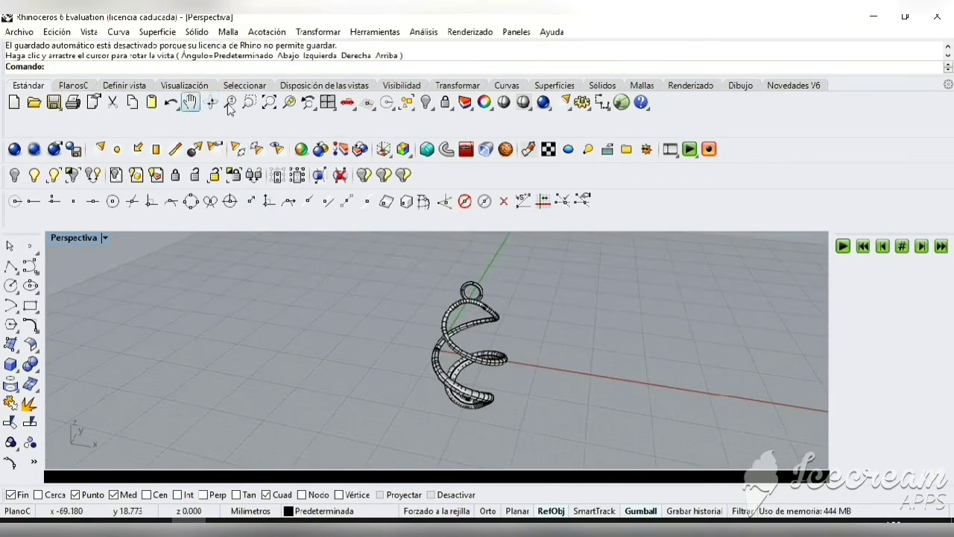
pyautogui.click(325, 105)
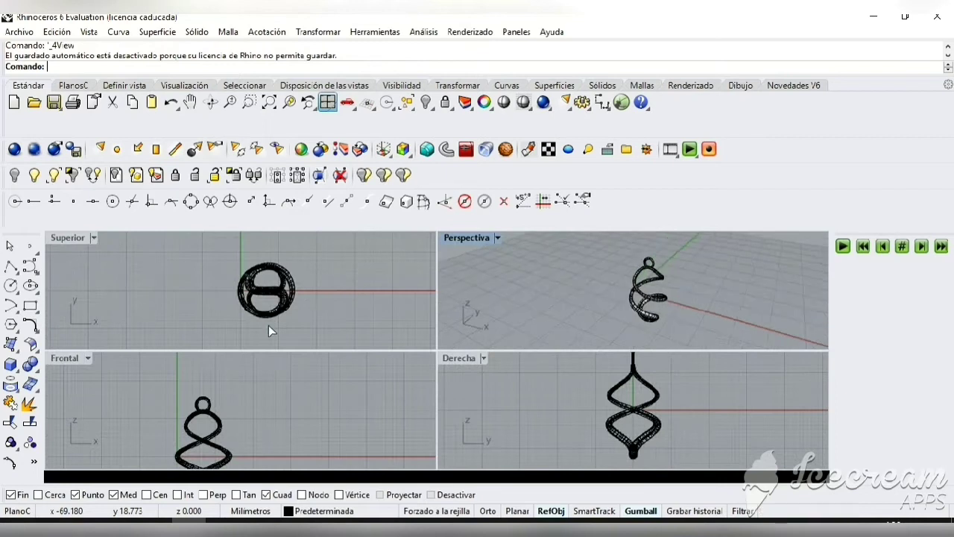
# Lower the ring by about 0.3 mm in the Frontal view so it overlaps the top of the pipe
pyautogui.doubleClick(61, 358)
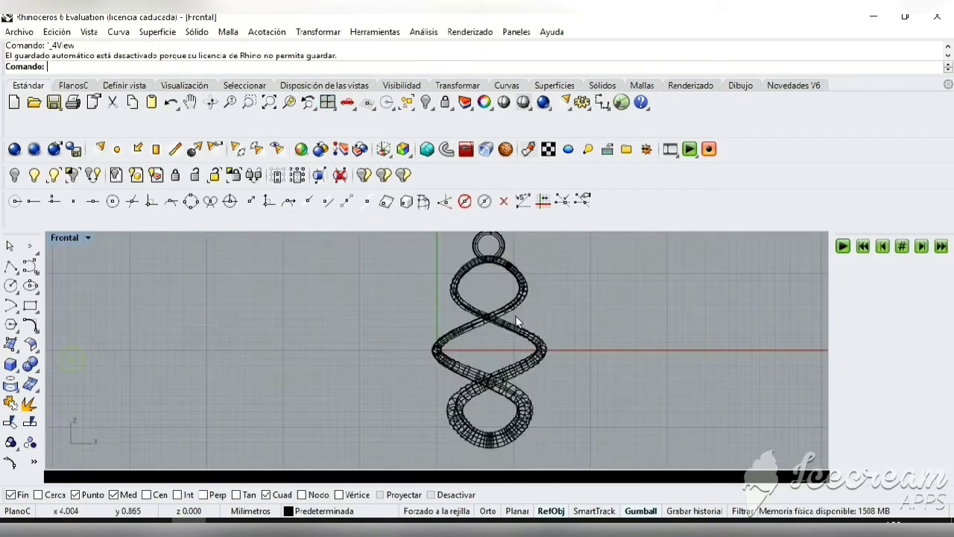
pyautogui.click(190, 103)
pyautogui.moveTo(492, 241); pyautogui.dragTo(427, 278)
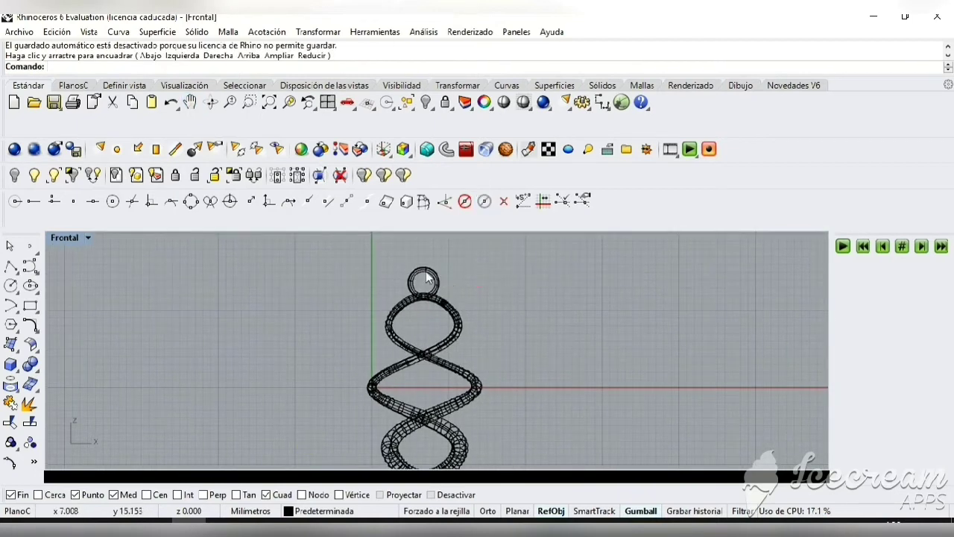
pyautogui.click(426, 279)
pyautogui.moveTo(464, 244); pyautogui.dragTo(463, 246)
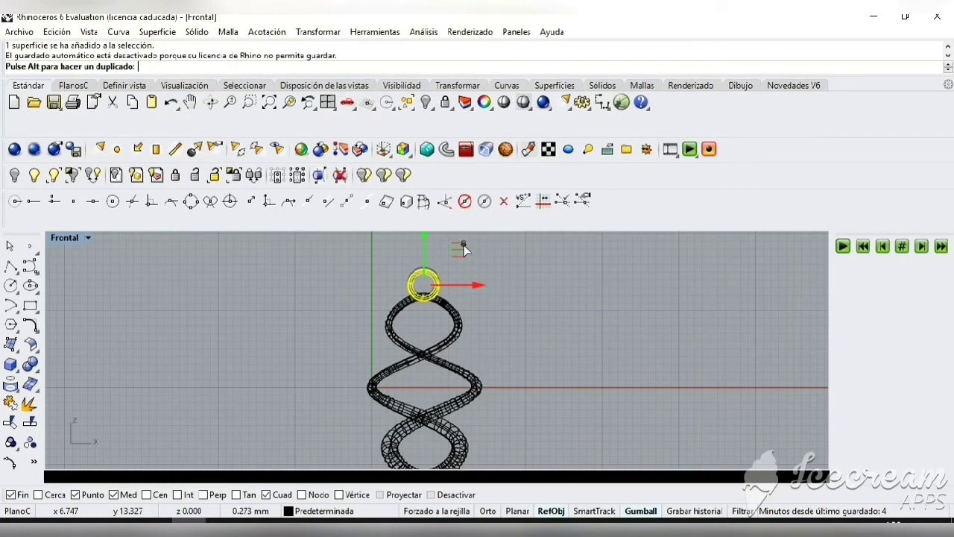
pyautogui.press('Escape')
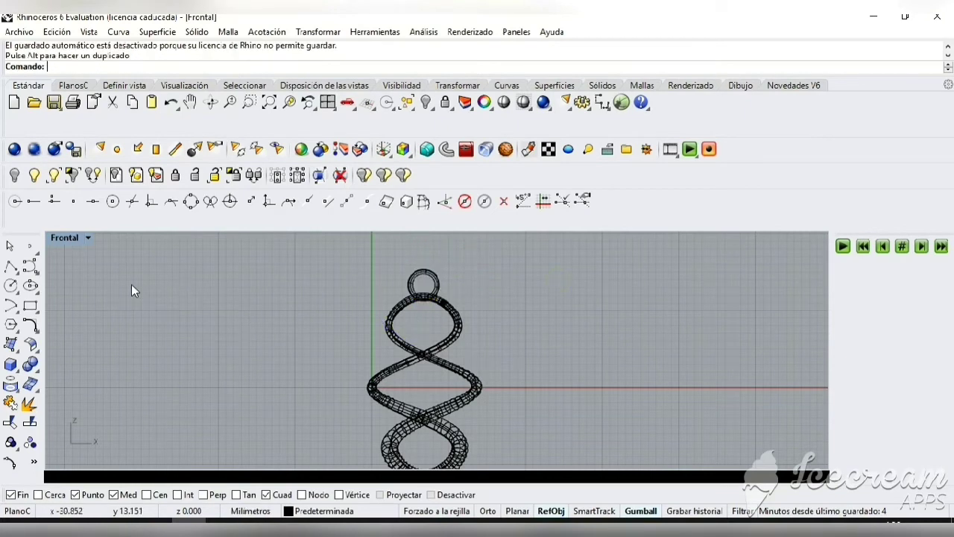
pyautogui.click(30, 266)
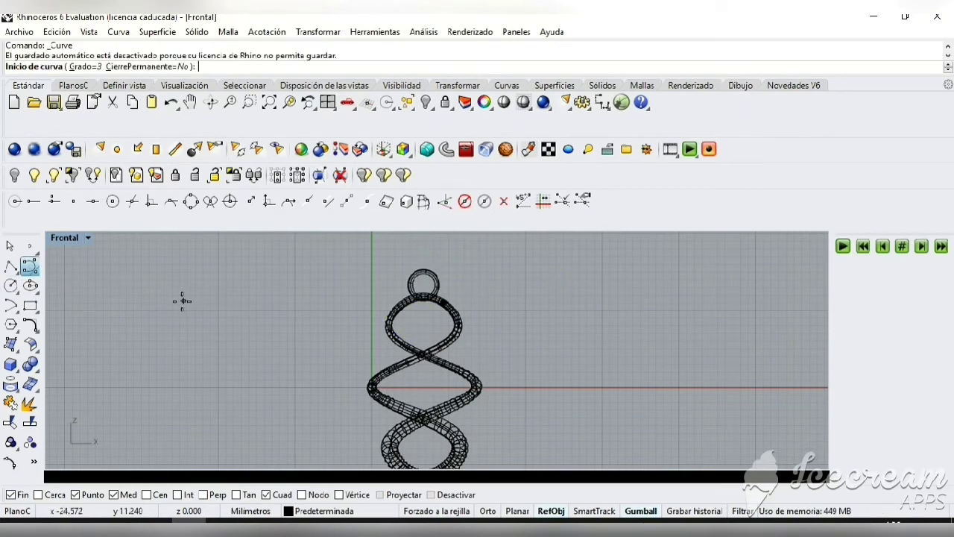
pyautogui.click(181, 301)
pyautogui.click(193, 298)
pyautogui.click(197, 296)
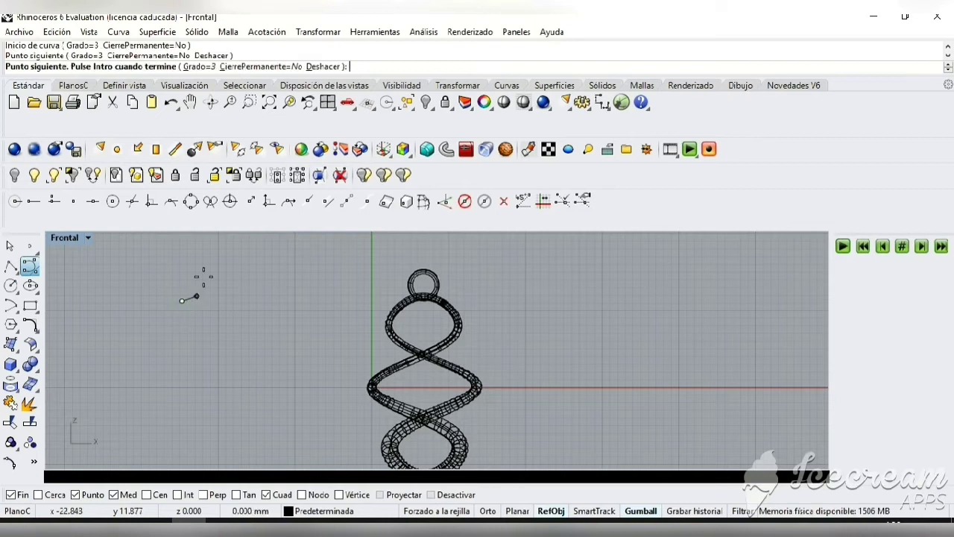
pyautogui.click(204, 275)
pyautogui.press('Escape')
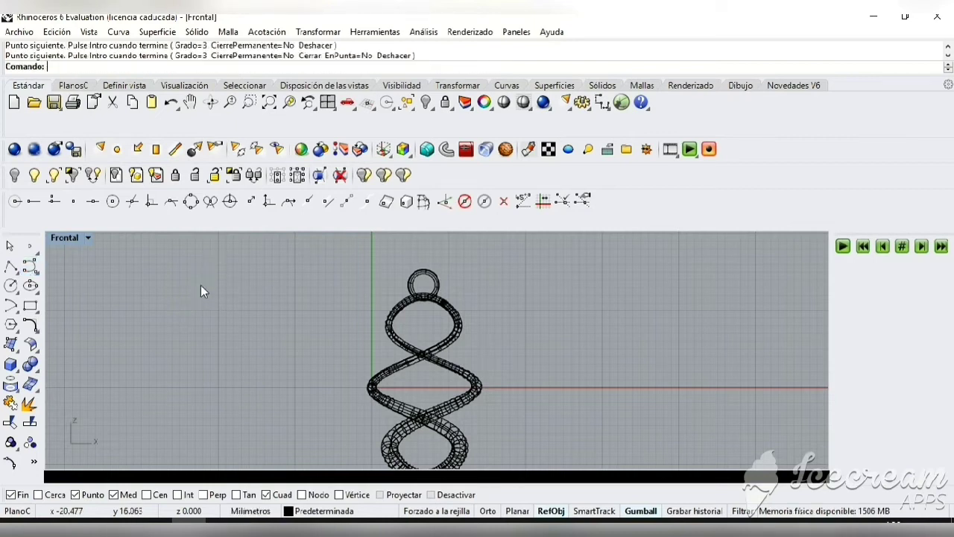
# Draw an open hook-shaped degree 3 curve with eight control points to the left of the twisted pipe in the Frontal view
pyautogui.rightClick(193, 301)
pyautogui.click(191, 305)
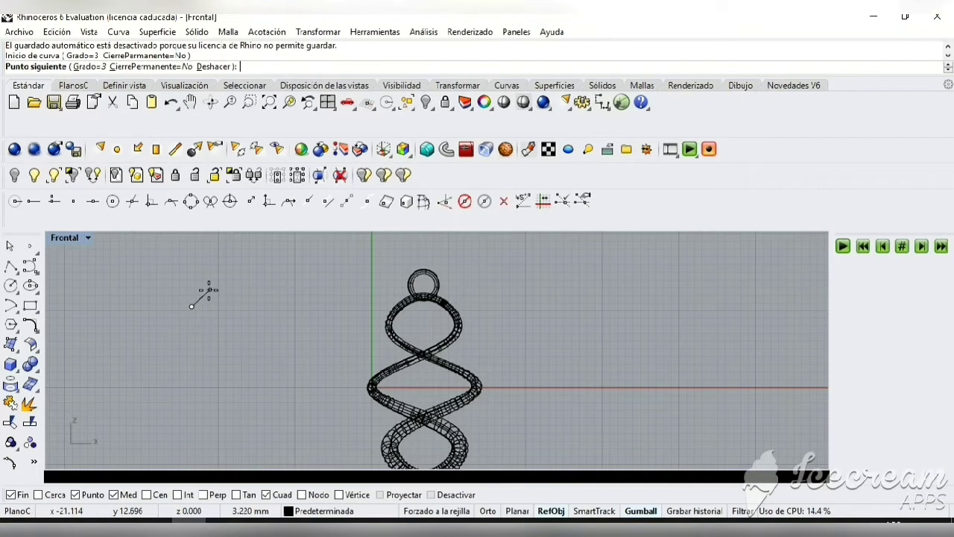
pyautogui.click(208, 288)
pyautogui.click(210, 272)
pyautogui.click(229, 263)
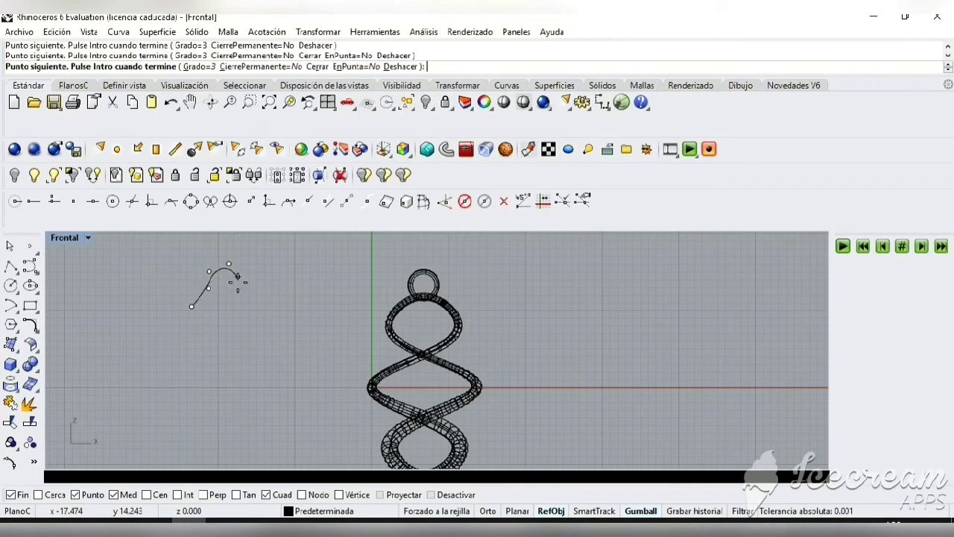
pyautogui.click(237, 287)
pyautogui.click(225, 311)
pyautogui.click(213, 323)
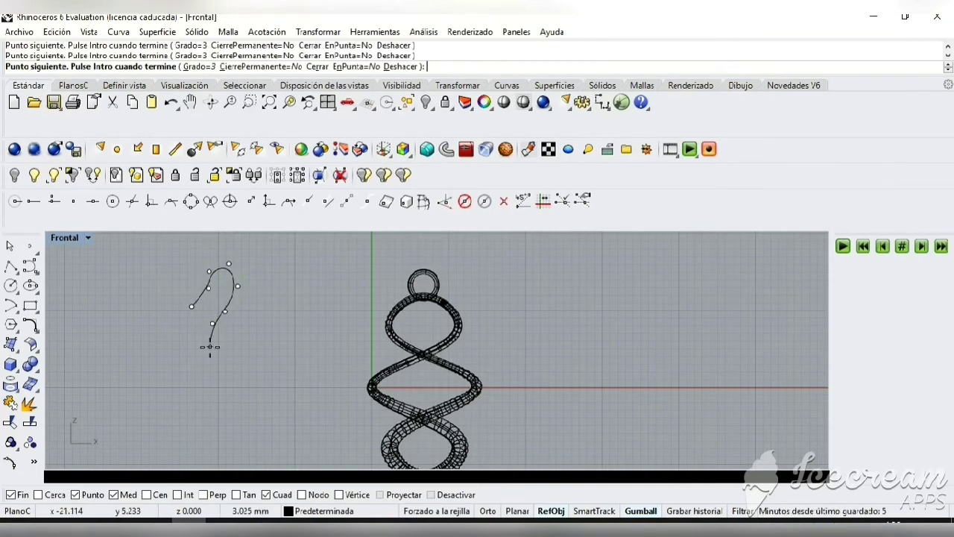
pyautogui.click(210, 347)
pyautogui.press('Return')
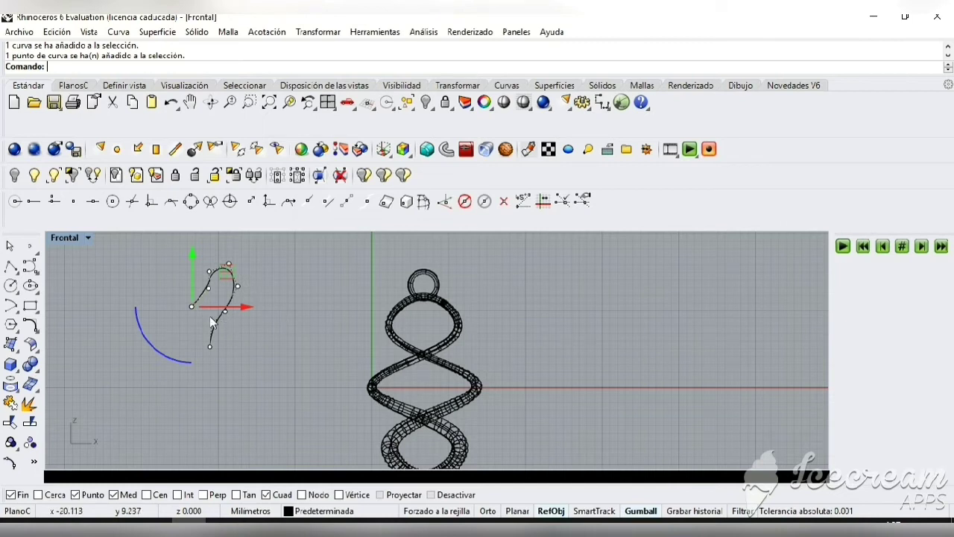
# Move the start point of the hook curve slightly up and inward to shorten its free end
pyautogui.click(194, 303)
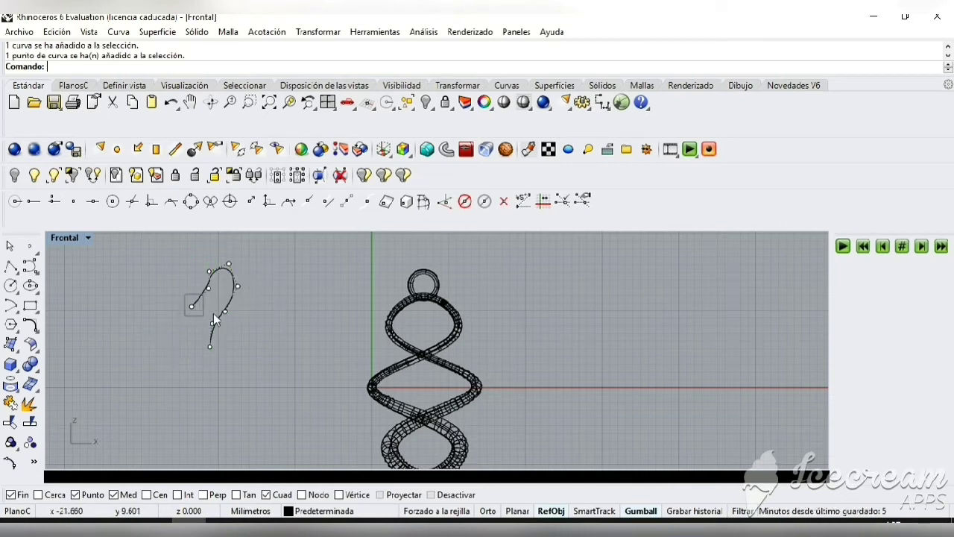
pyautogui.moveTo(231, 276); pyautogui.dragTo(235, 267)
pyautogui.click(288, 347)
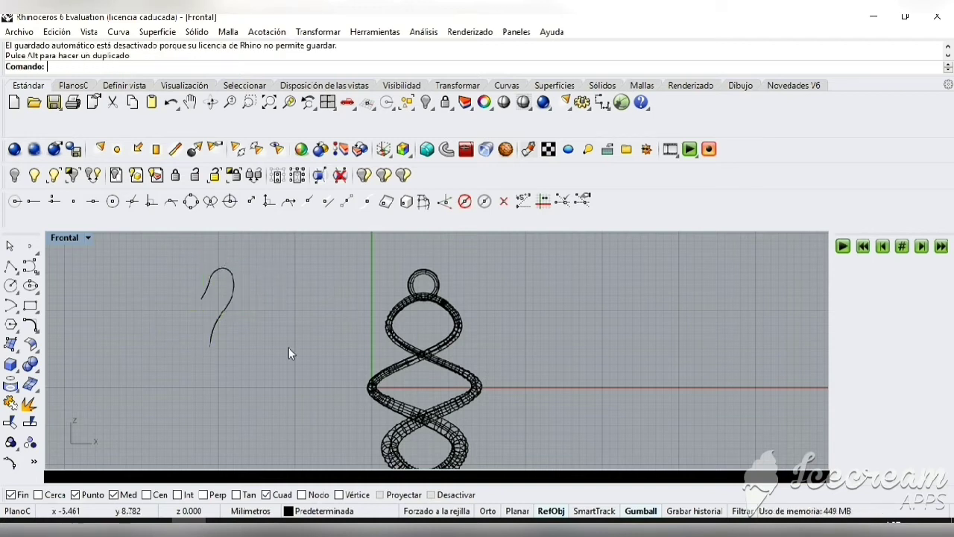
# Try a round-capped pipe along the hook curve with start and end radii of 1 mm, and undo it
pyautogui.click(18, 370)
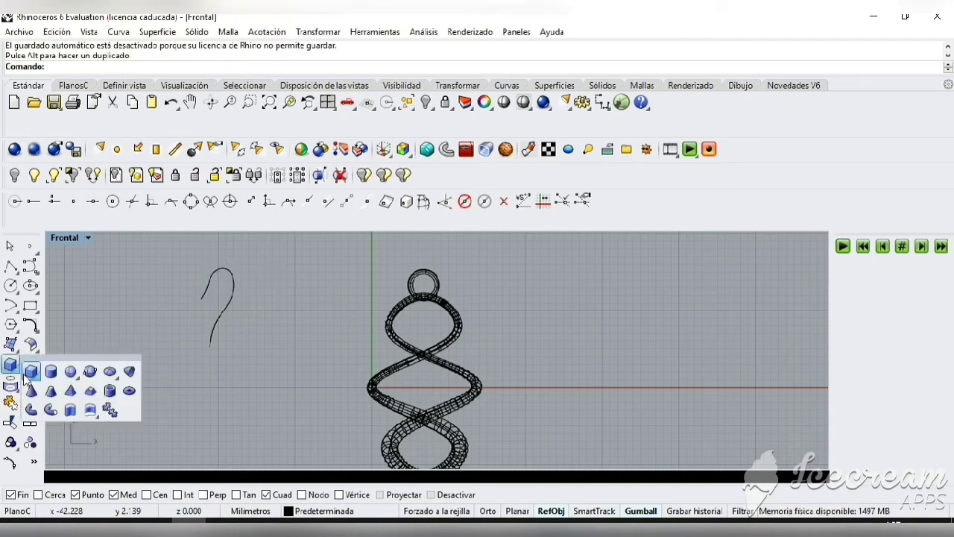
pyautogui.click(50, 409)
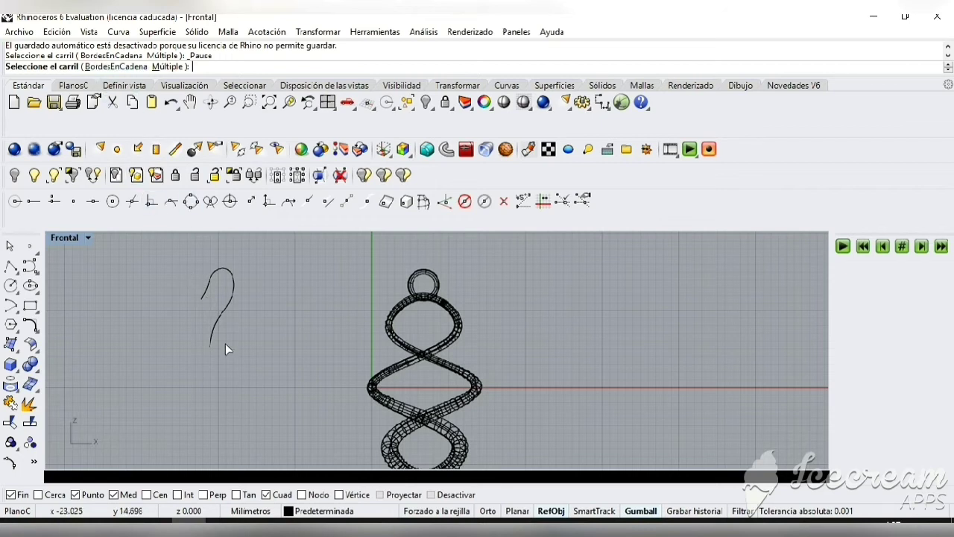
pyautogui.click(202, 299)
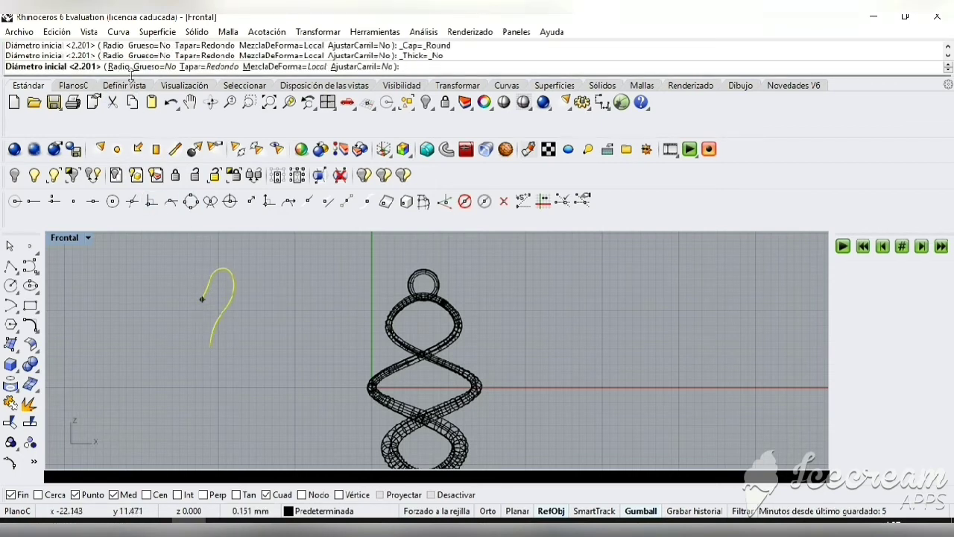
pyautogui.click(119, 67)
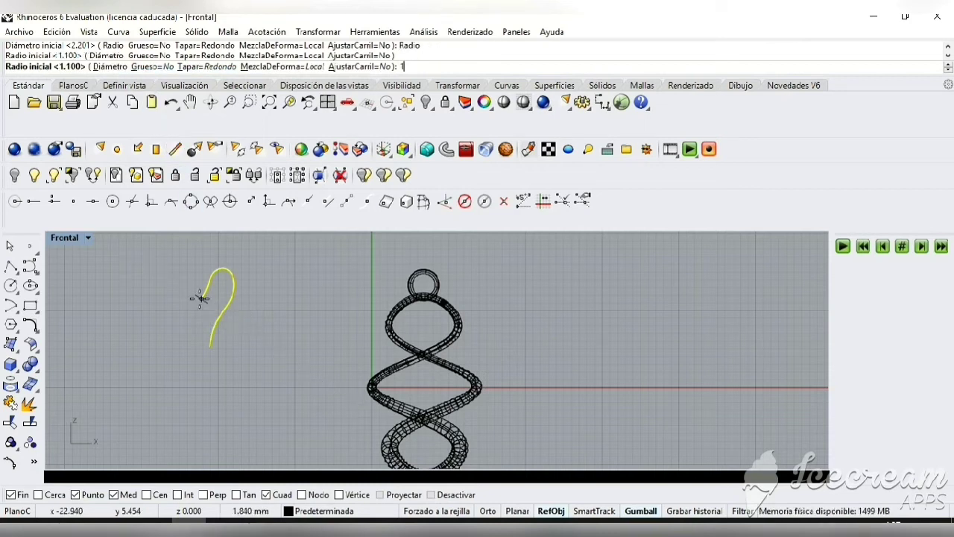
pyautogui.click(202, 298)
pyautogui.write('1')
pyautogui.press('Return')
pyautogui.press('Return')
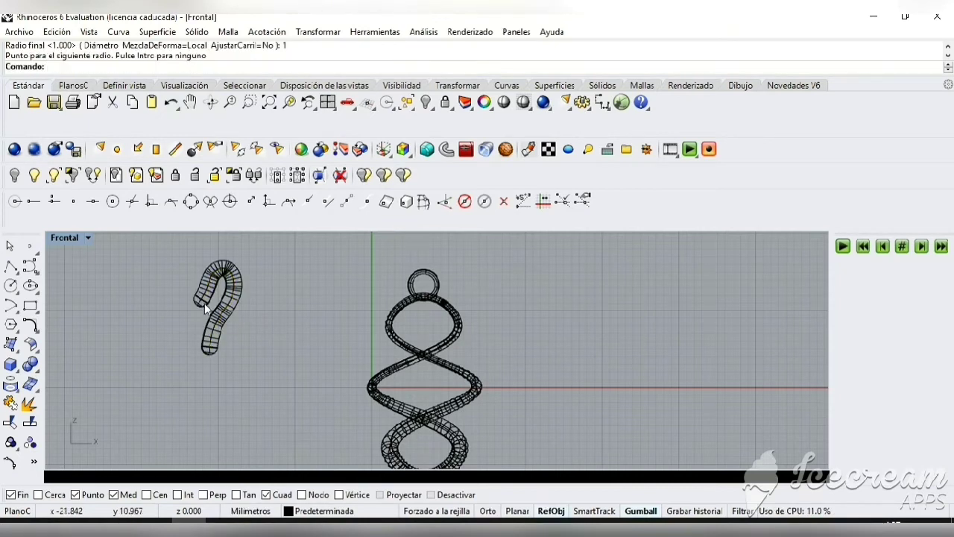
pyautogui.hotkey('ctrl', 'z')
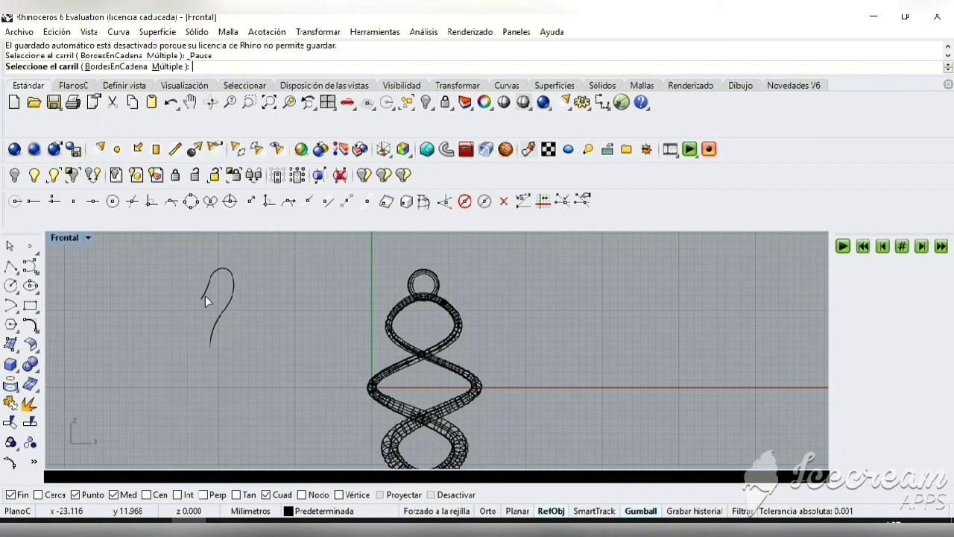
# Try a thinner round-capped pipe along the hook curve with start and end radii of 0.1 mm, and undo it
pyautogui.click(207, 297)
pyautogui.write('0.1')
pyautogui.press('Return')
pyautogui.write('0')
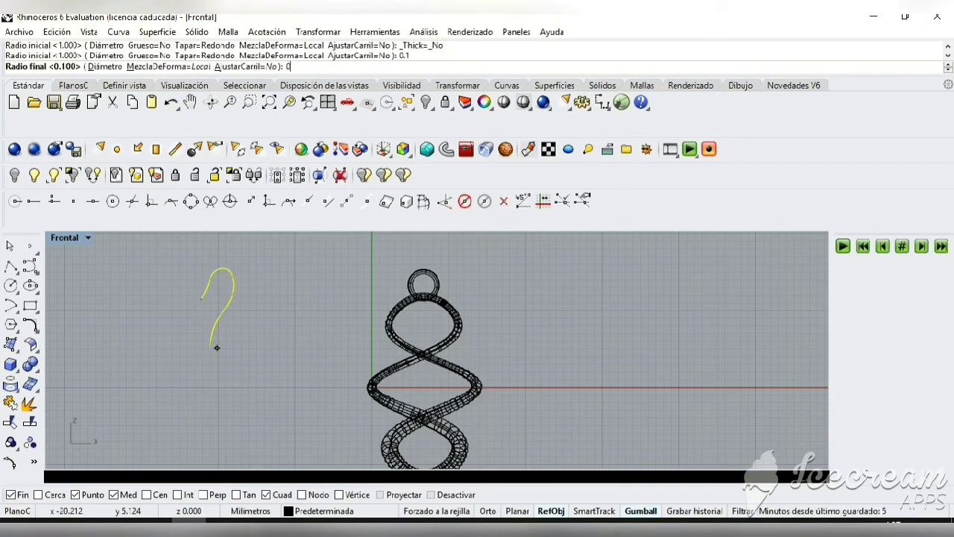
pyautogui.write('.1')
pyautogui.press('Return')
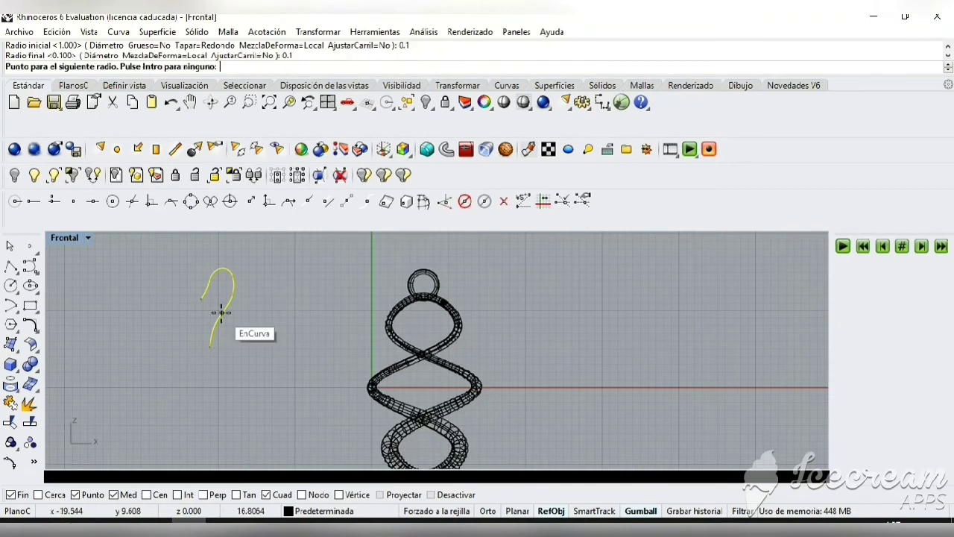
pyautogui.press('Return')
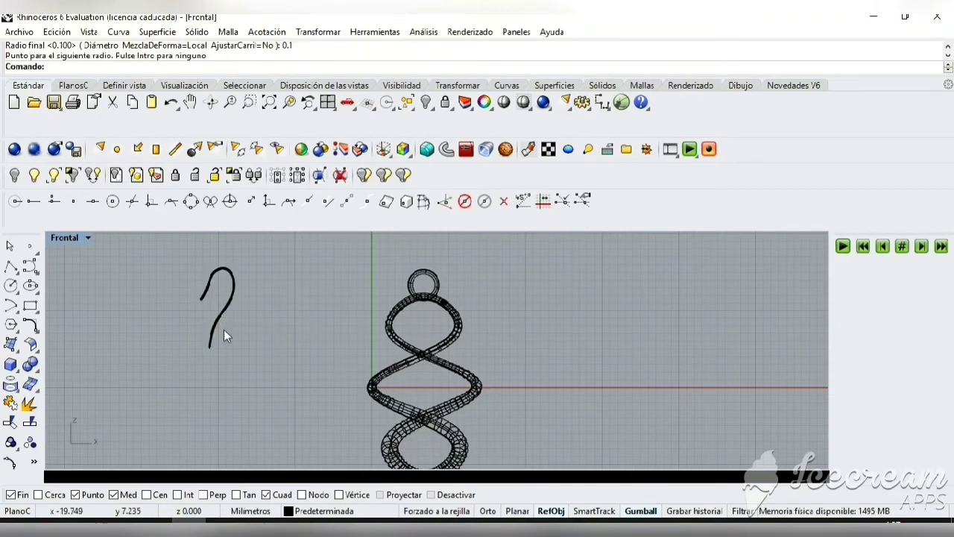
pyautogui.hotkey('ctrl', 'z')
# Create a round-capped pipe along the hook curve with start and end radii of 0.2 mm and no intermediate radii
pyautogui.click(219, 298)
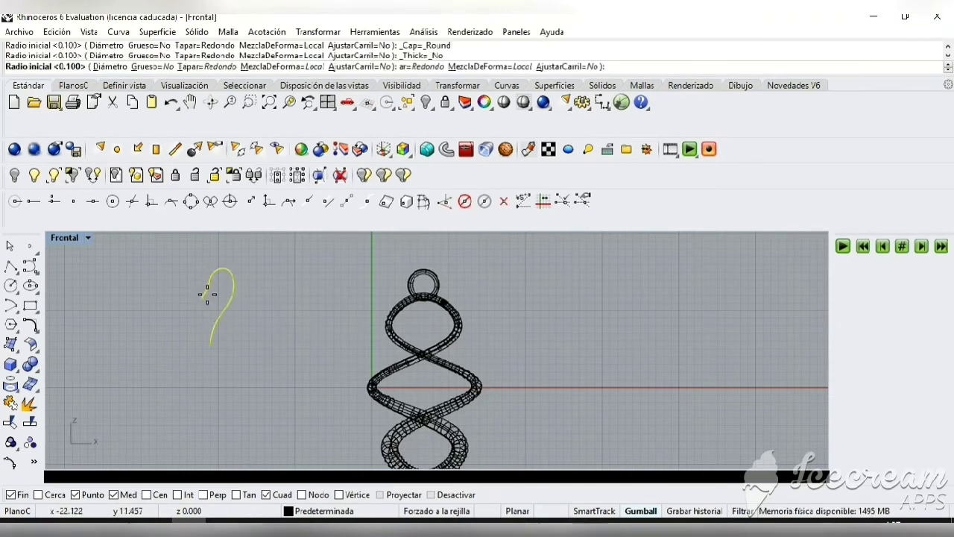
pyautogui.write('0.2')
pyautogui.press('Return')
pyautogui.write('0.2')
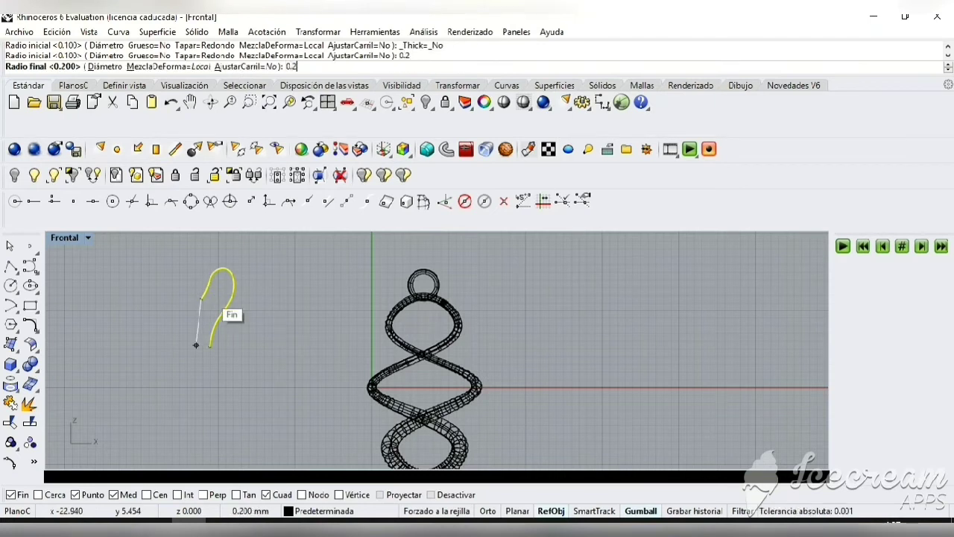
pyautogui.press('Return')
pyautogui.press('Return')
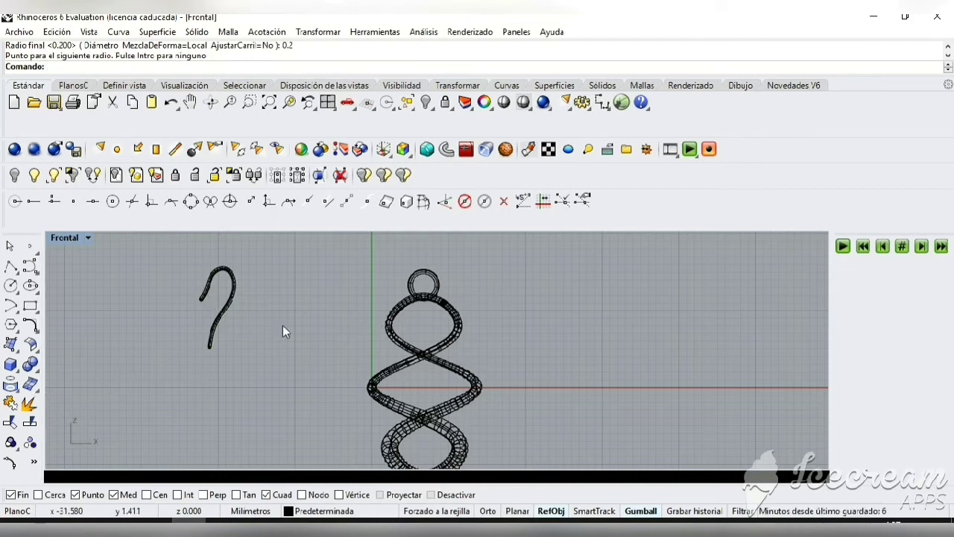
# Copy the torus ring from the top of the twisted pipe to the lower end of the hook
pyautogui.click(419, 295)
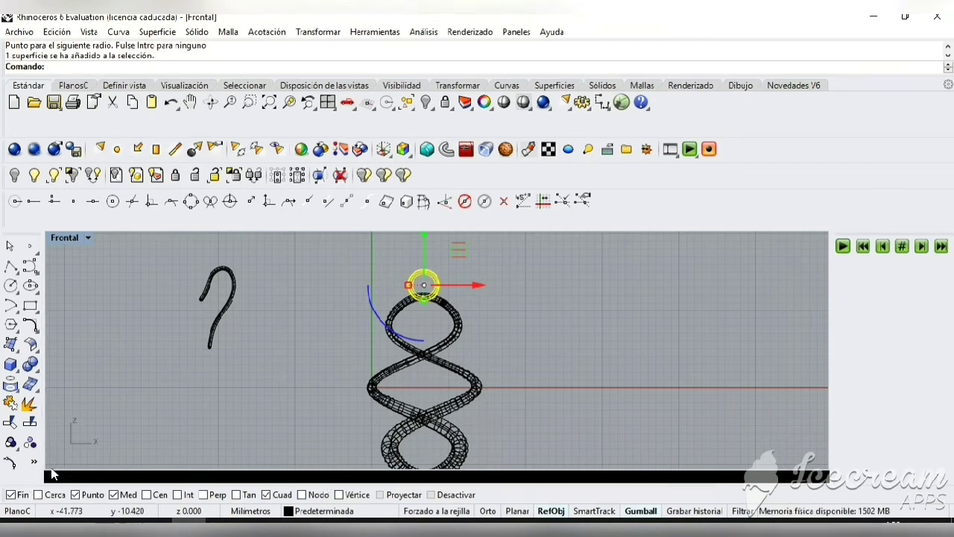
pyautogui.rightClick(42, 401)
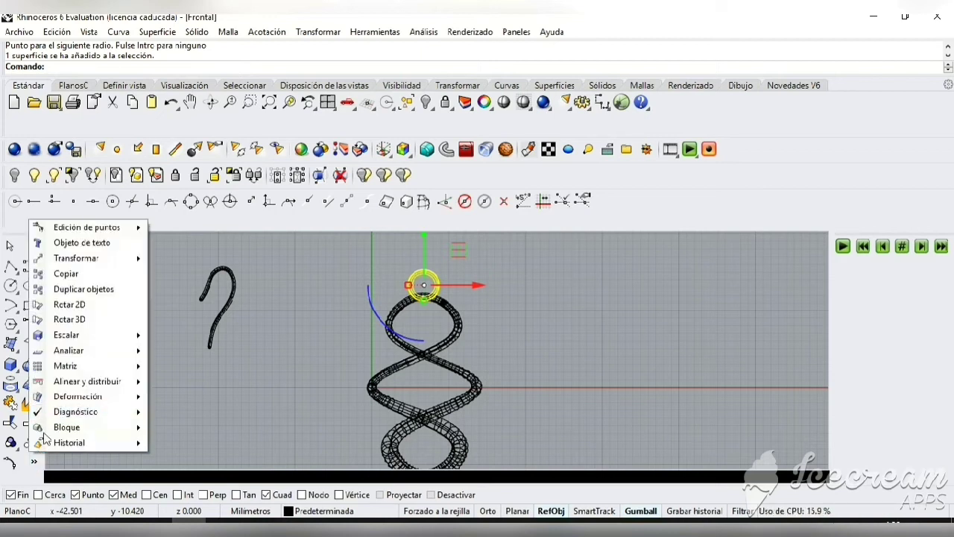
pyautogui.click(65, 273)
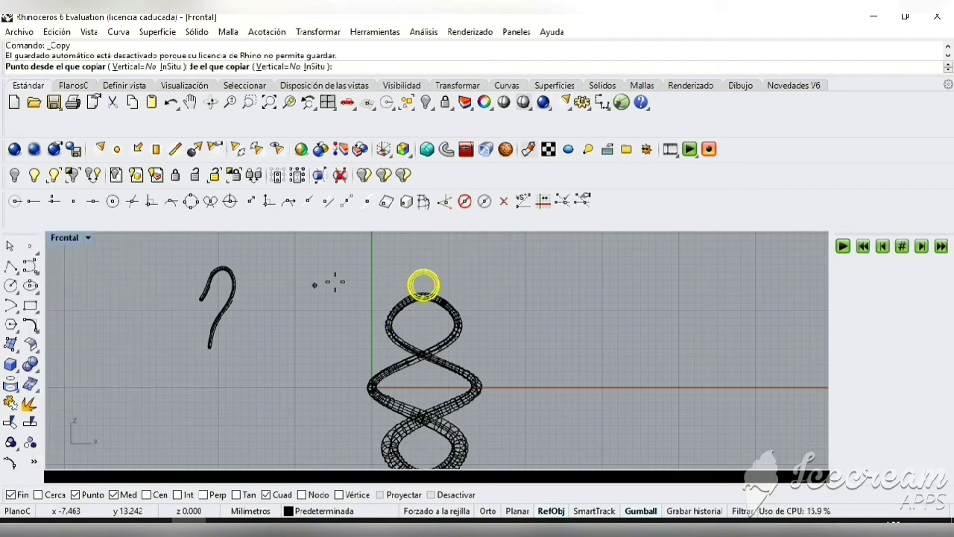
pyautogui.click(423, 284)
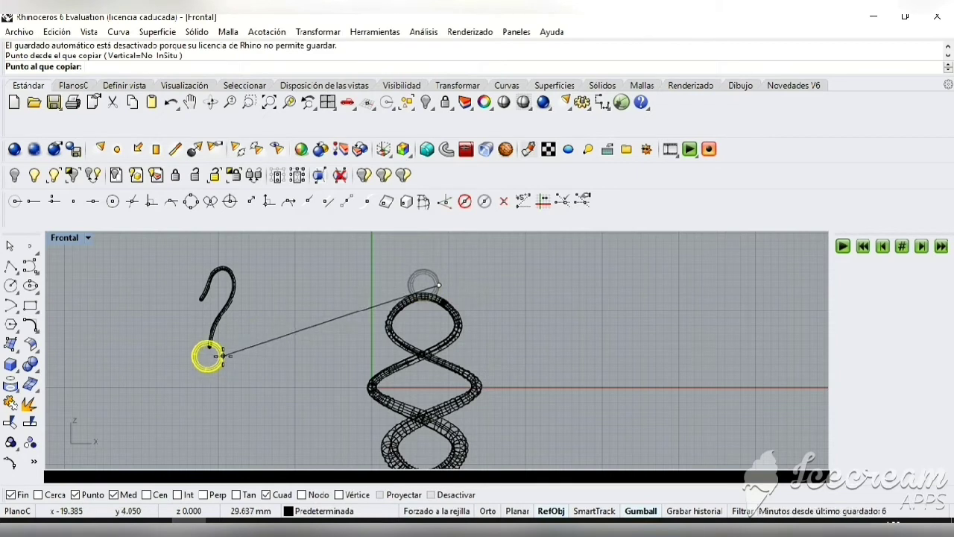
pyautogui.click(223, 353)
pyautogui.press('Return')
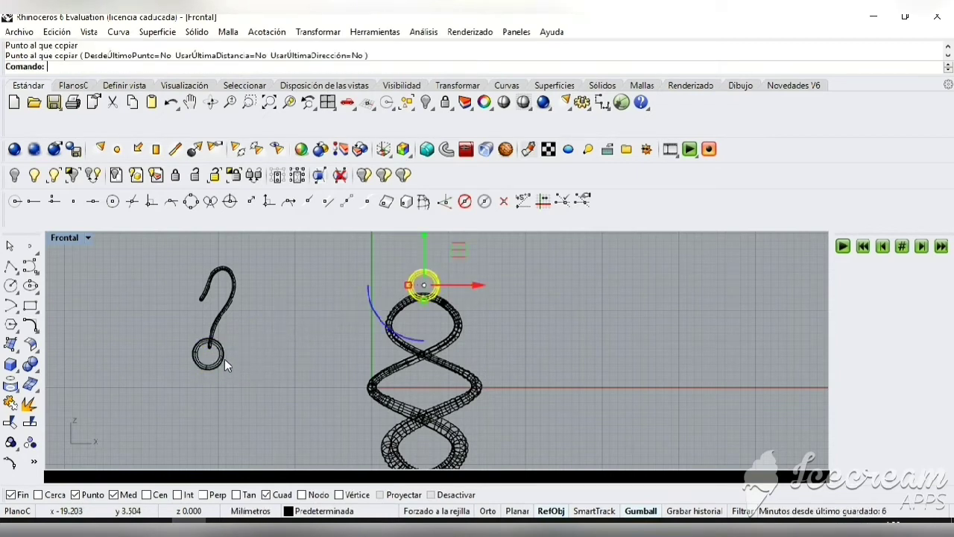
# Shift the copied ring slightly in the Frontal view so it is centred under the hook's lower end
pyautogui.click(224, 359)
pyautogui.moveTo(193, 404); pyautogui.dragTo(205, 404)
pyautogui.click(252, 361)
pyautogui.click(225, 355)
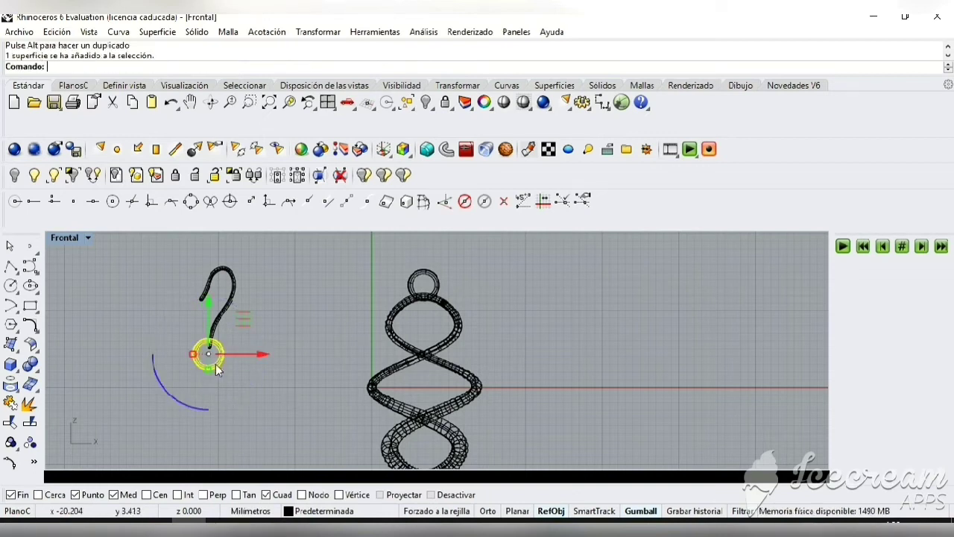
pyautogui.moveTo(239, 326); pyautogui.dragTo(253, 332)
pyautogui.click(254, 345)
pyautogui.click(226, 361)
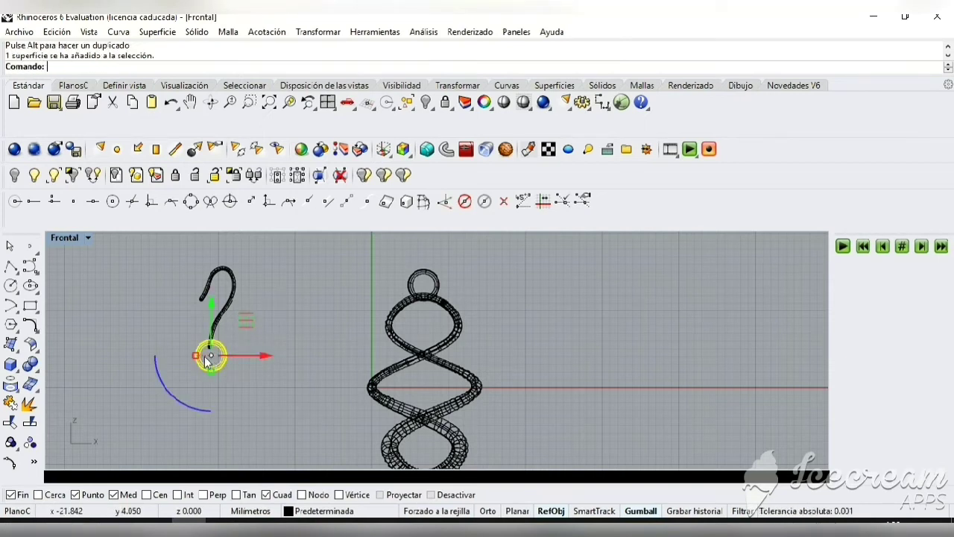
# Scale the copied ring down to about two thirds of its size and reposition it so its top meets the hook's lower end
pyautogui.moveTo(202, 355); pyautogui.dragTo(202, 357)
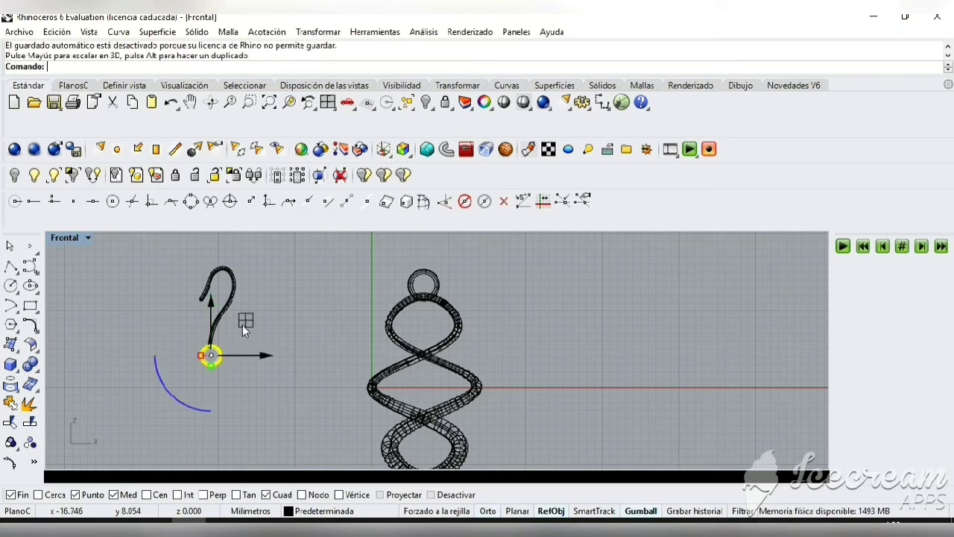
pyautogui.press('Escape')
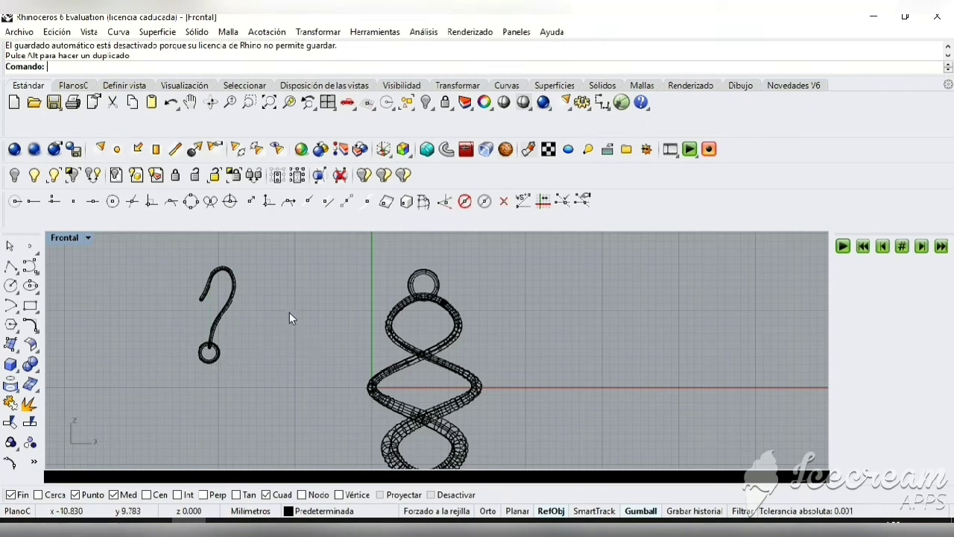
pyautogui.click(223, 357)
pyautogui.click(262, 370)
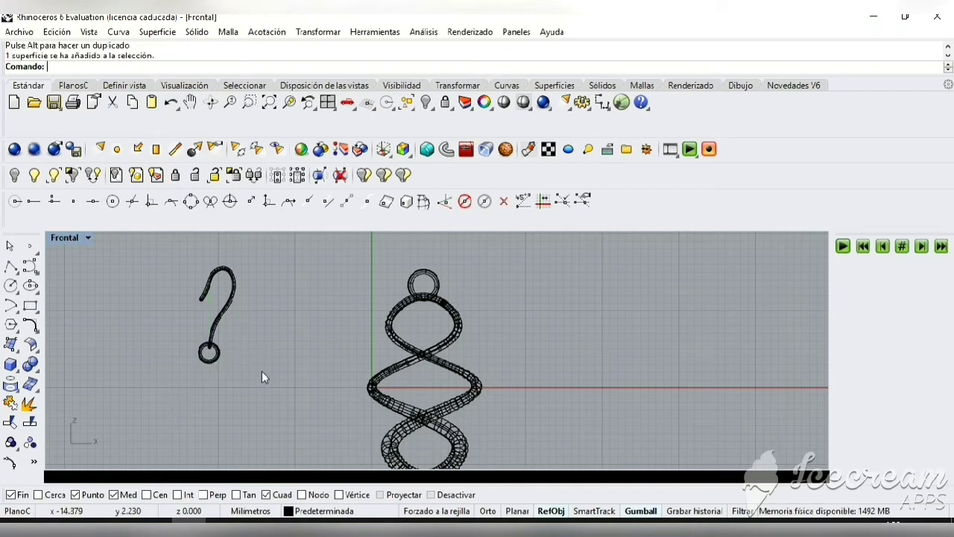
pyautogui.click(220, 358)
pyautogui.moveTo(243, 327); pyautogui.dragTo(247, 332)
pyautogui.click(280, 328)
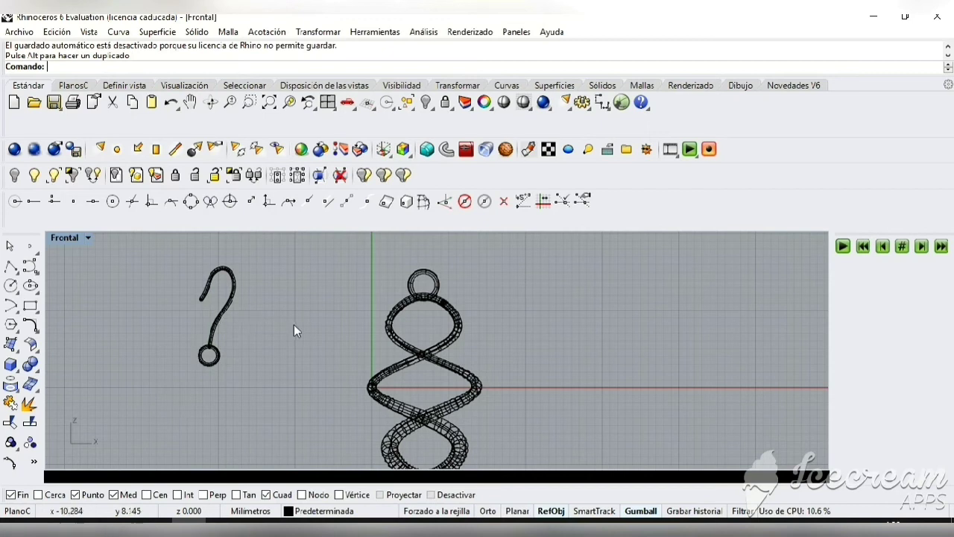
# Group the hook pipe, its curve and the small ring in the Frontal view
pyautogui.doubleClick(55, 241)
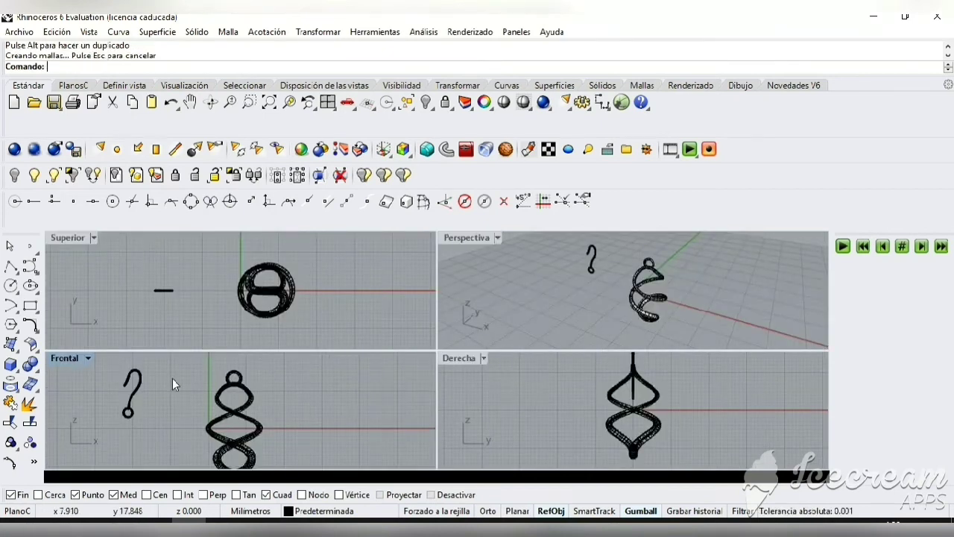
pyautogui.doubleClick(57, 358)
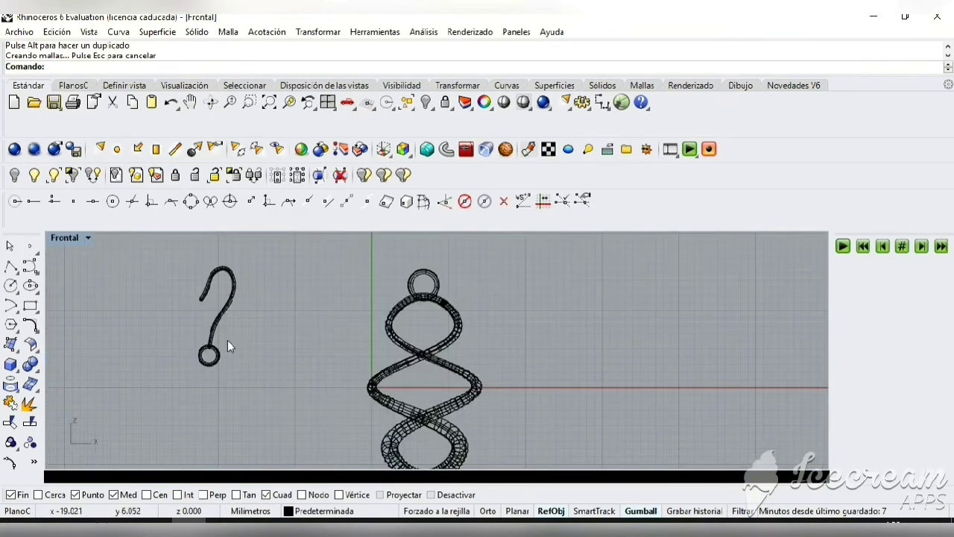
pyautogui.moveTo(228, 340); pyautogui.dragTo(191, 373)
pyautogui.click(11, 442)
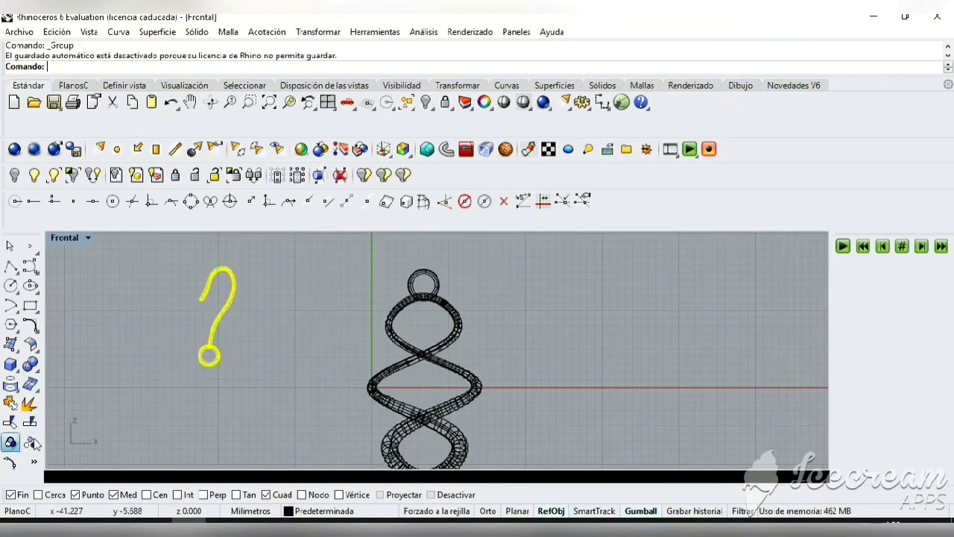
pyautogui.click(167, 416)
# Move the hook group above the twisted pipe in the Frontal view so its small ring overlaps the top of the pendant's ring
pyautogui.click(221, 312)
pyautogui.moveTo(259, 279); pyautogui.dragTo(464, 302)
pyautogui.click(579, 309)
pyautogui.click(190, 102)
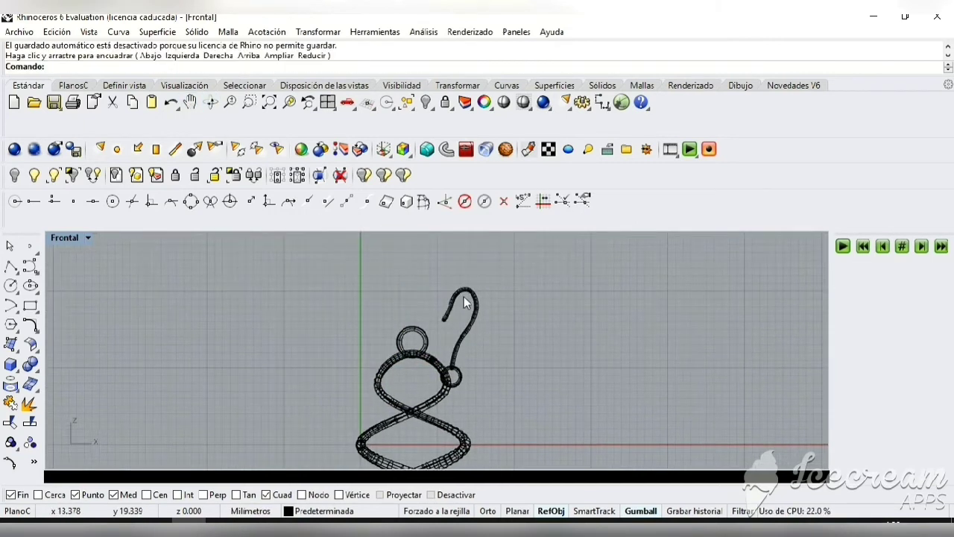
pyautogui.click(464, 301)
pyautogui.moveTo(460, 277); pyautogui.dragTo(453, 250)
pyautogui.click(527, 293)
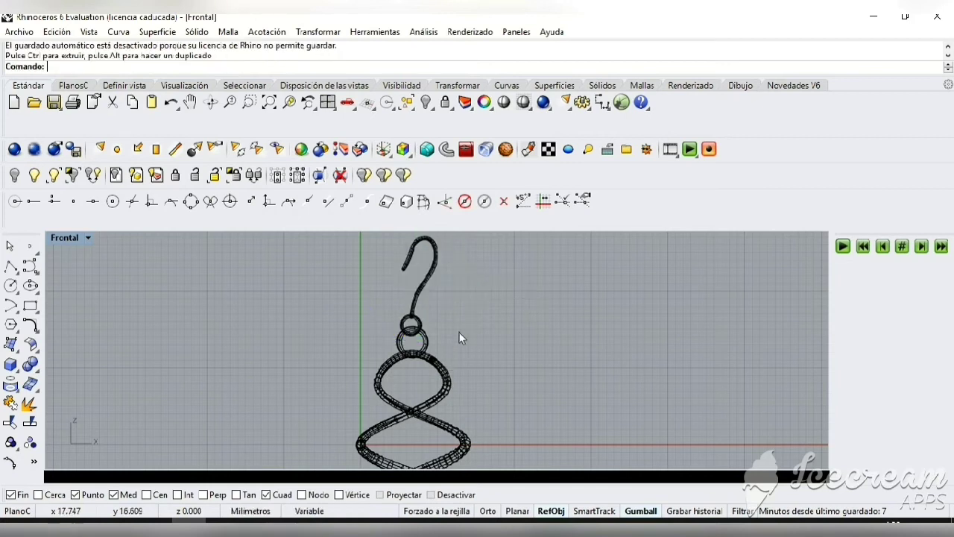
# Inspect the hook's alignment with the pendant's ring in the Derecha and Perspectiva views
pyautogui.click(424, 324)
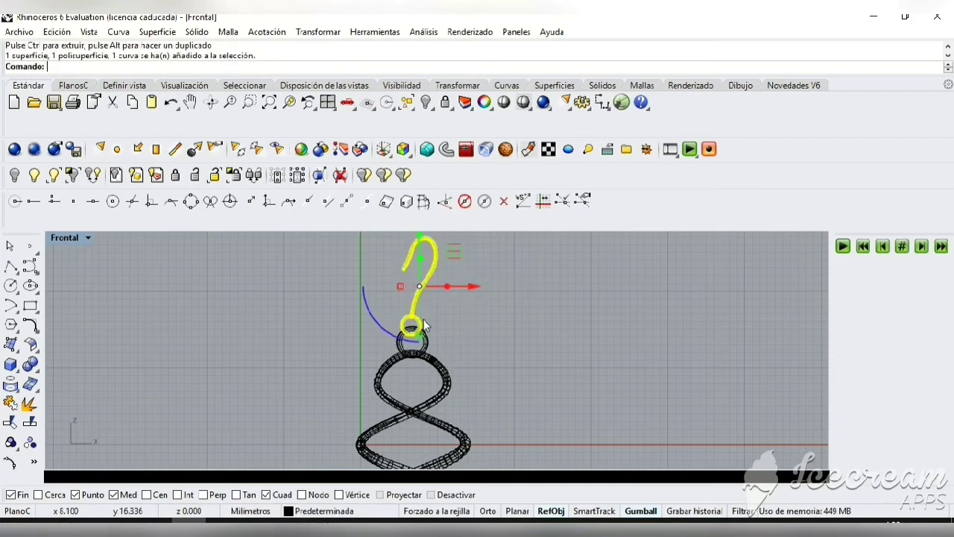
pyautogui.doubleClick(74, 236)
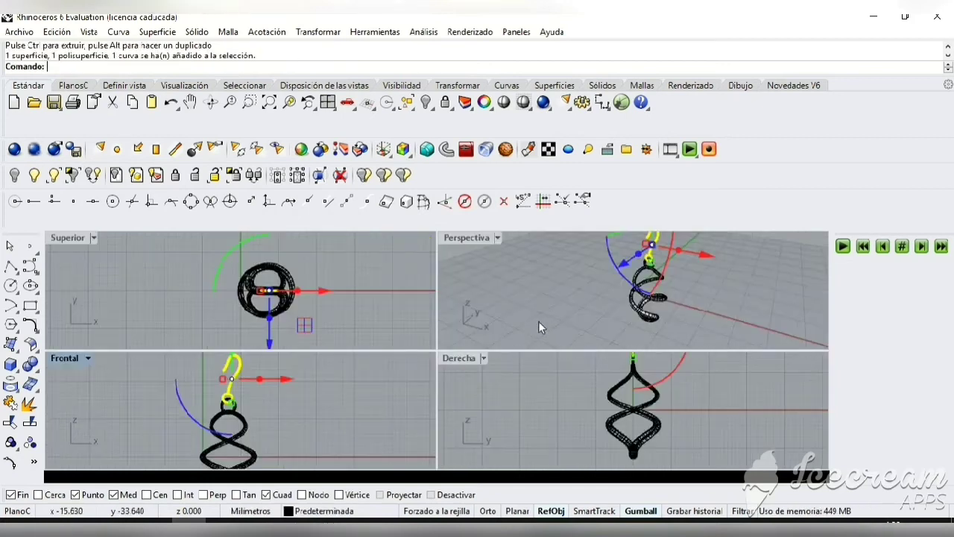
pyautogui.doubleClick(471, 359)
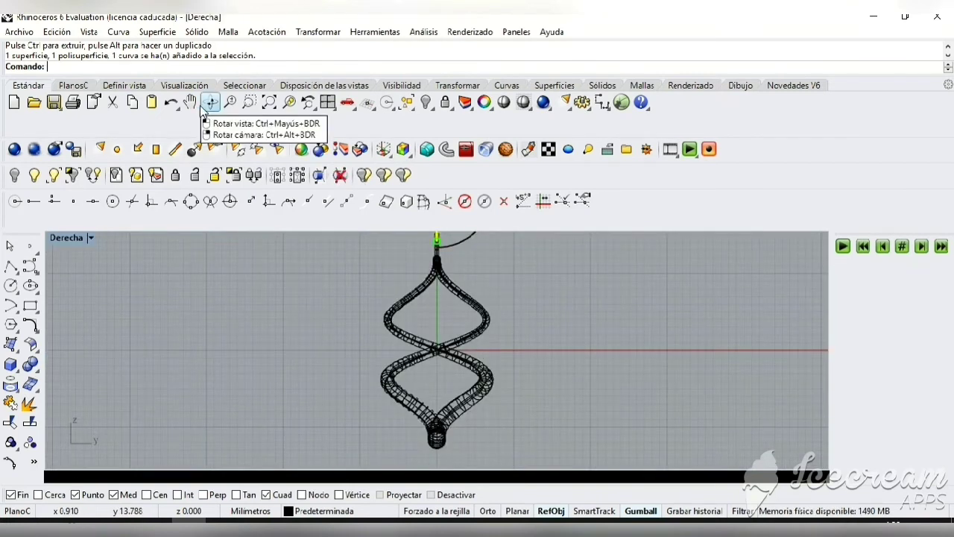
pyautogui.click(190, 102)
pyautogui.moveTo(298, 330); pyautogui.dragTo(331, 411)
pyautogui.press('Escape')
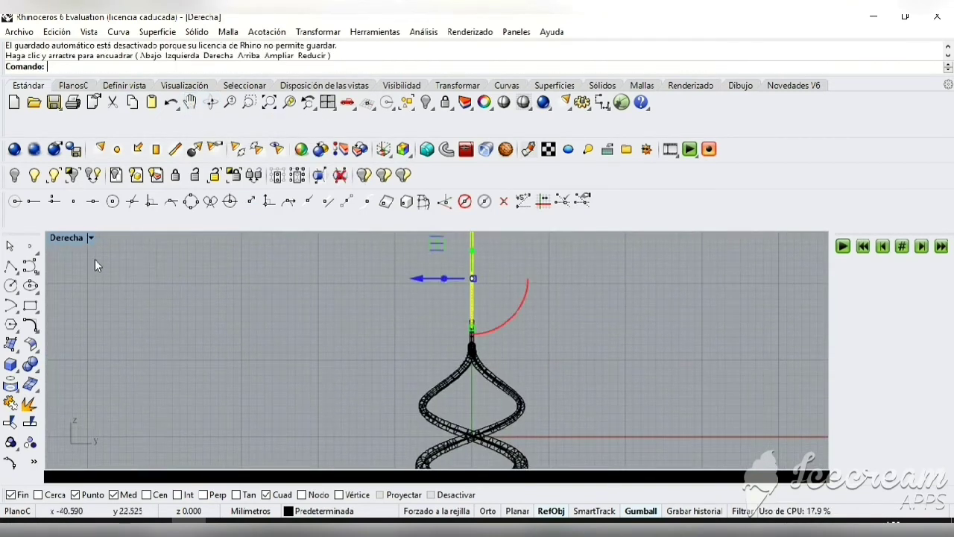
pyautogui.doubleClick(77, 238)
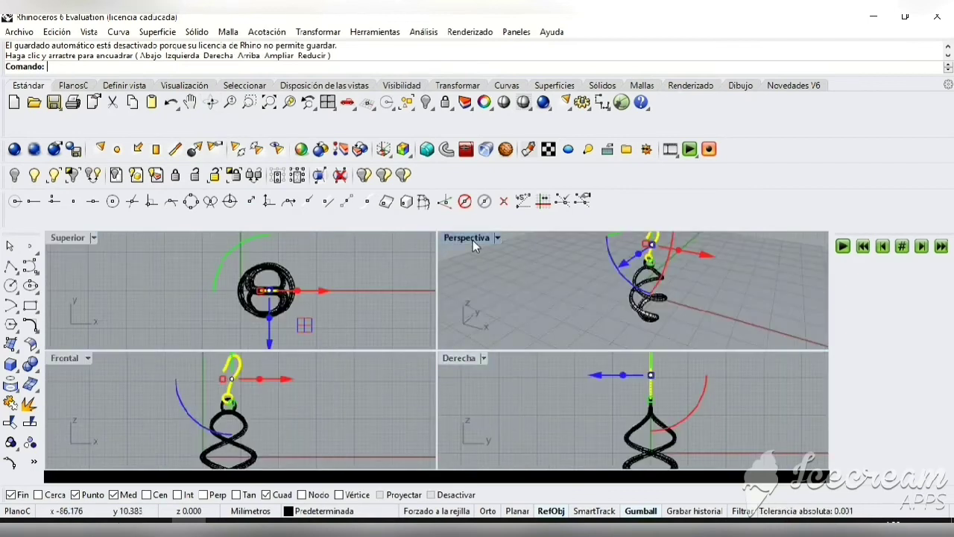
pyautogui.doubleClick(473, 240)
pyautogui.press('Escape')
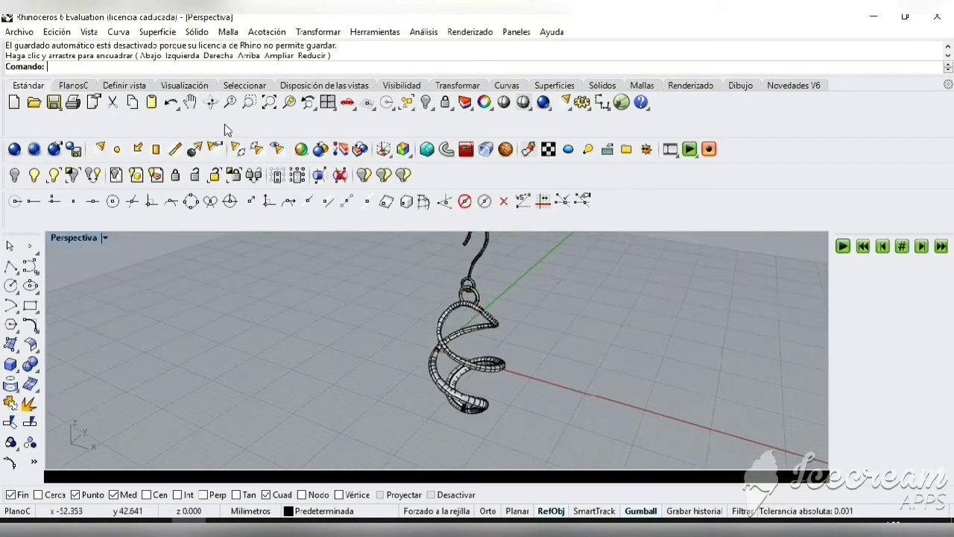
pyautogui.moveTo(257, 295); pyautogui.dragTo(283, 331)
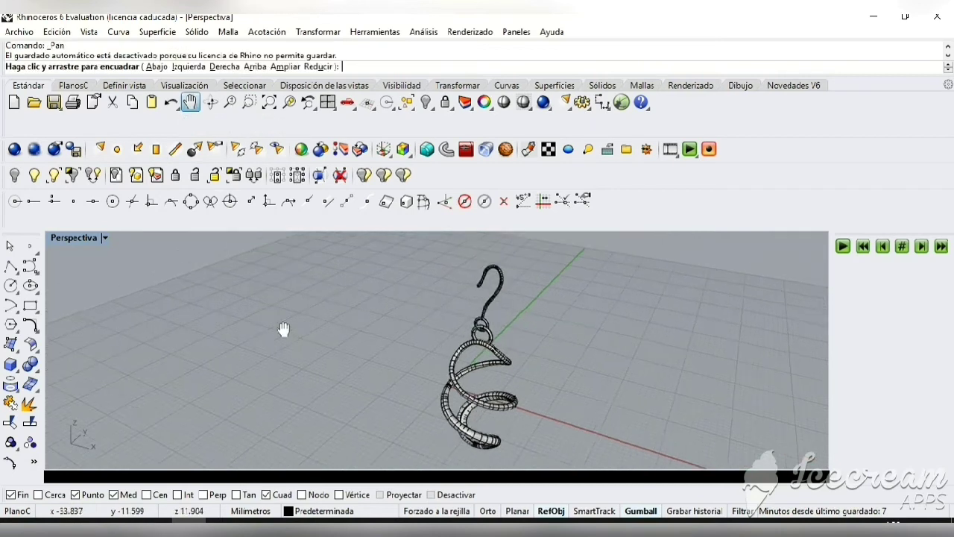
# Rotate the hook group about a quarter turn around the vertical axis, crosswise to the pendant's ring
pyautogui.click(511, 315)
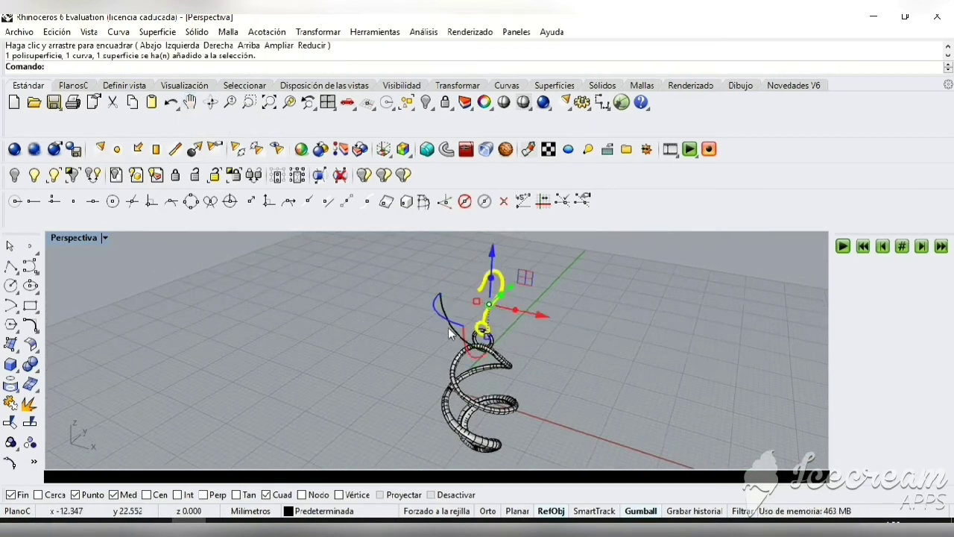
pyautogui.moveTo(442, 322); pyautogui.dragTo(415, 274)
pyautogui.moveTo(527, 273); pyautogui.dragTo(527, 283)
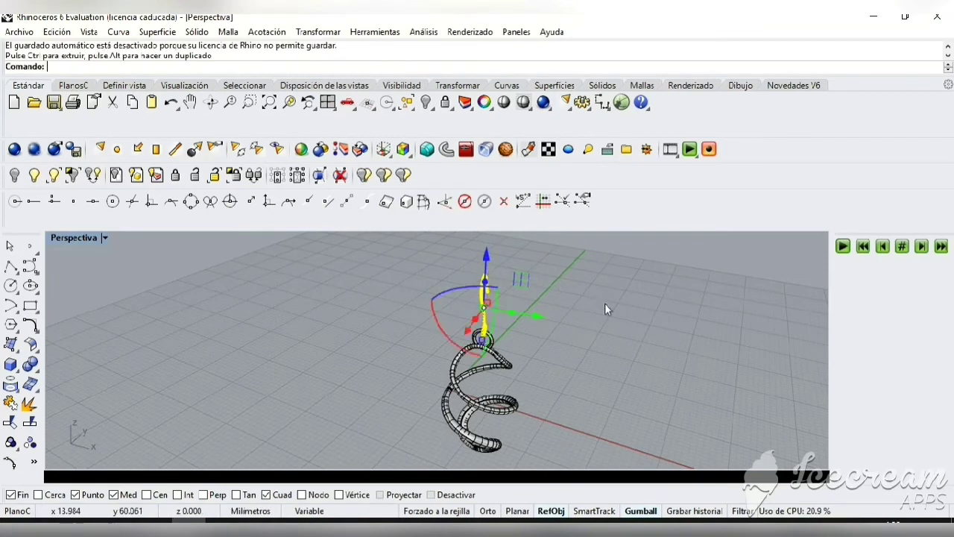
pyautogui.click(602, 316)
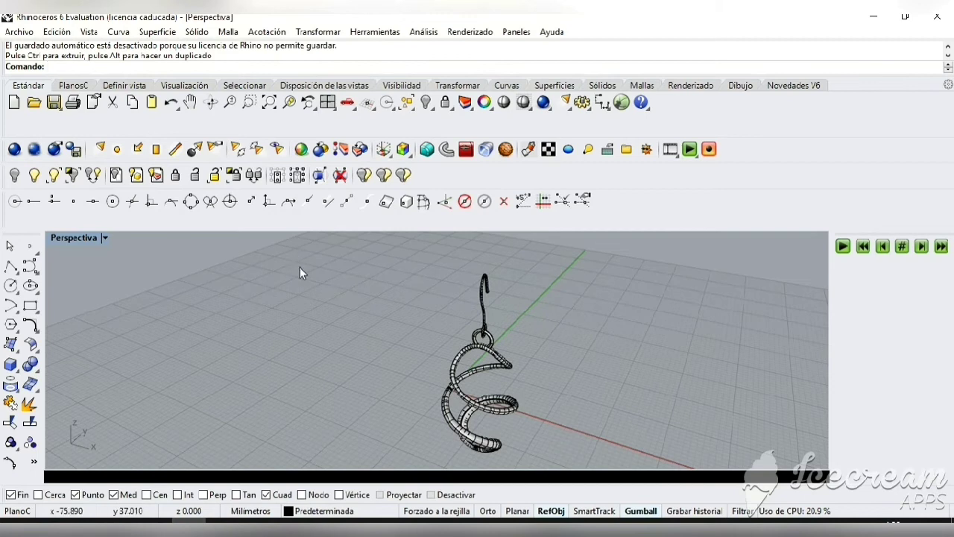
# Fine-tune the hook group's rotation in the Superior view so the hook stands edge-on in the Frontal view
pyautogui.click(211, 105)
pyautogui.moveTo(278, 331); pyautogui.dragTo(353, 317)
pyautogui.press('Escape')
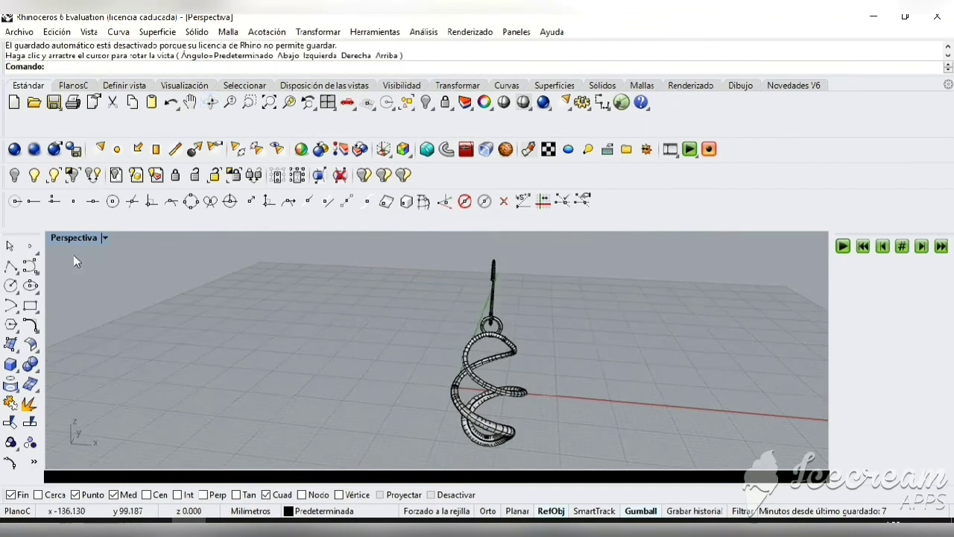
pyautogui.doubleClick(75, 237)
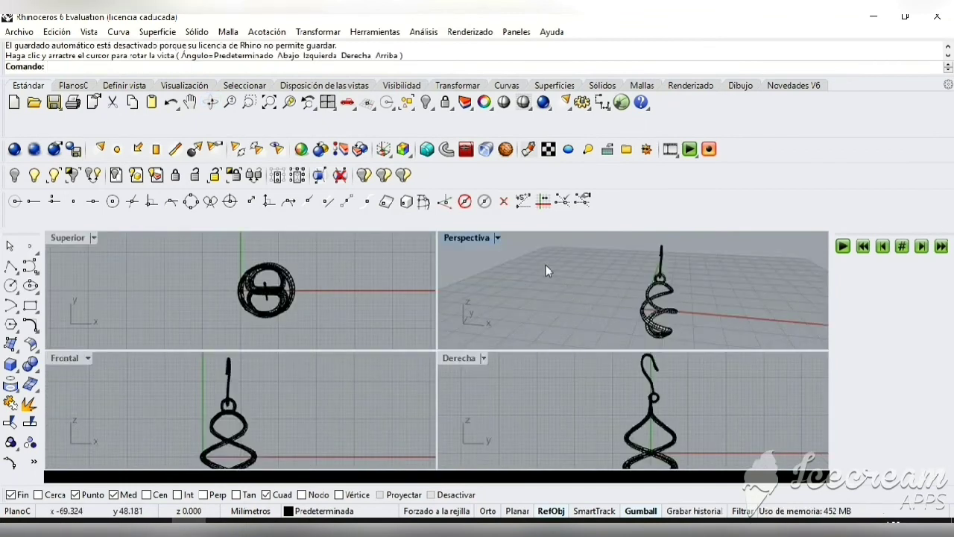
pyautogui.doubleClick(468, 238)
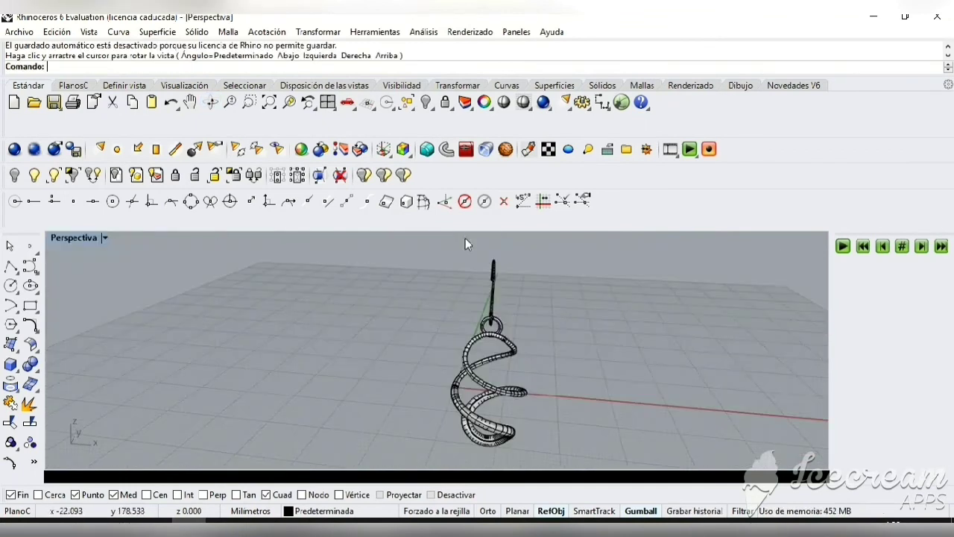
pyautogui.doubleClick(85, 237)
pyautogui.click(263, 296)
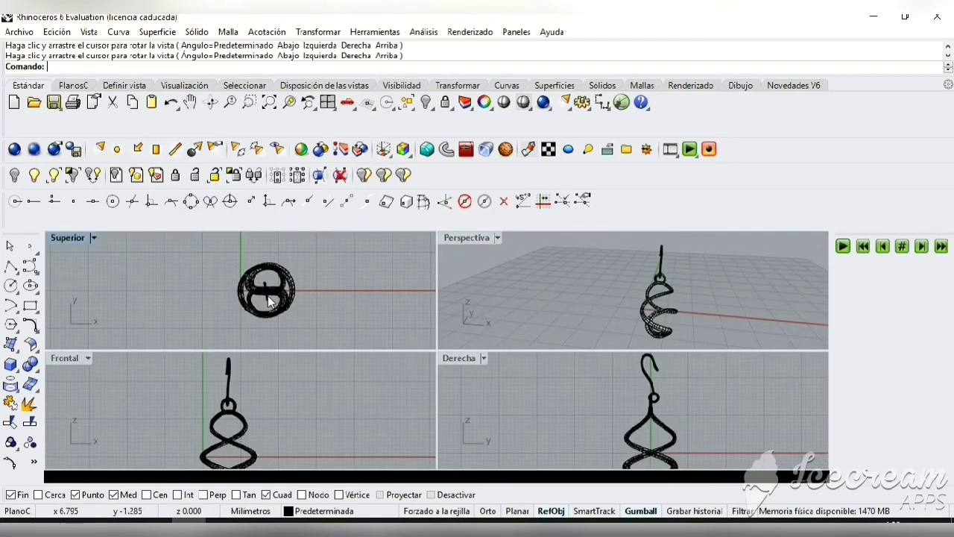
pyautogui.moveTo(245, 344); pyautogui.dragTo(242, 339)
pyautogui.click(419, 322)
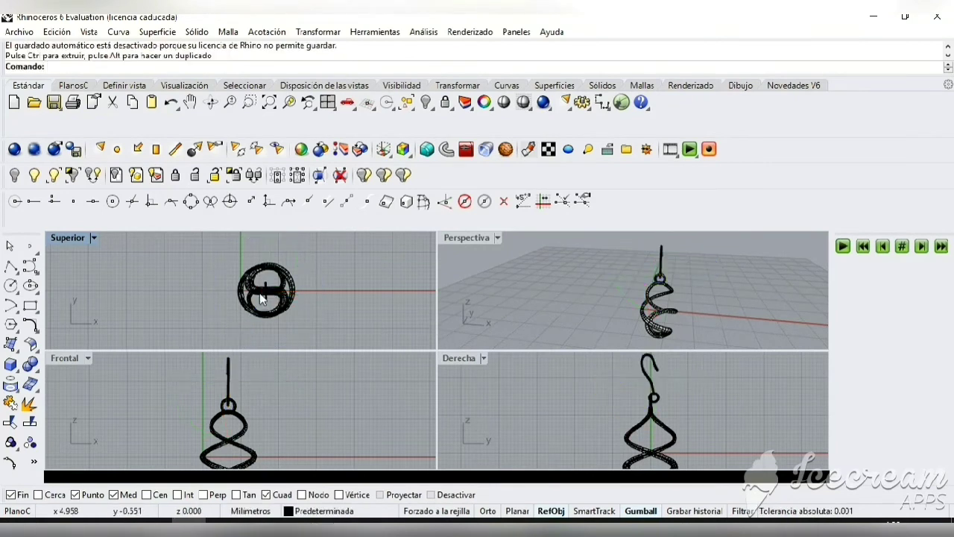
pyautogui.click(270, 303)
pyautogui.moveTo(246, 347); pyautogui.dragTo(247, 328)
pyautogui.click(351, 324)
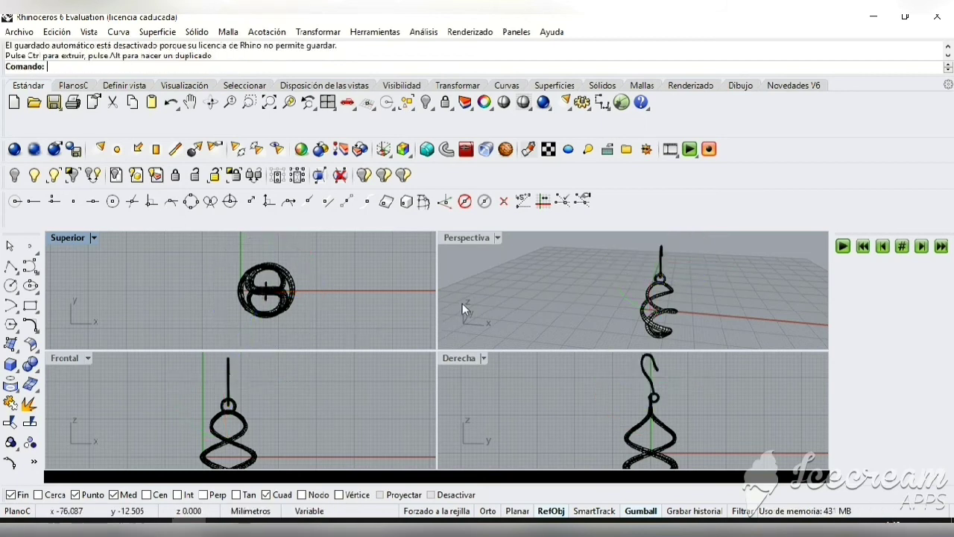
# Group the complete earring, including the twisted pipes, both rings, the hook and their curves
pyautogui.doubleClick(468, 237)
pyautogui.moveTo(557, 308); pyautogui.dragTo(360, 447)
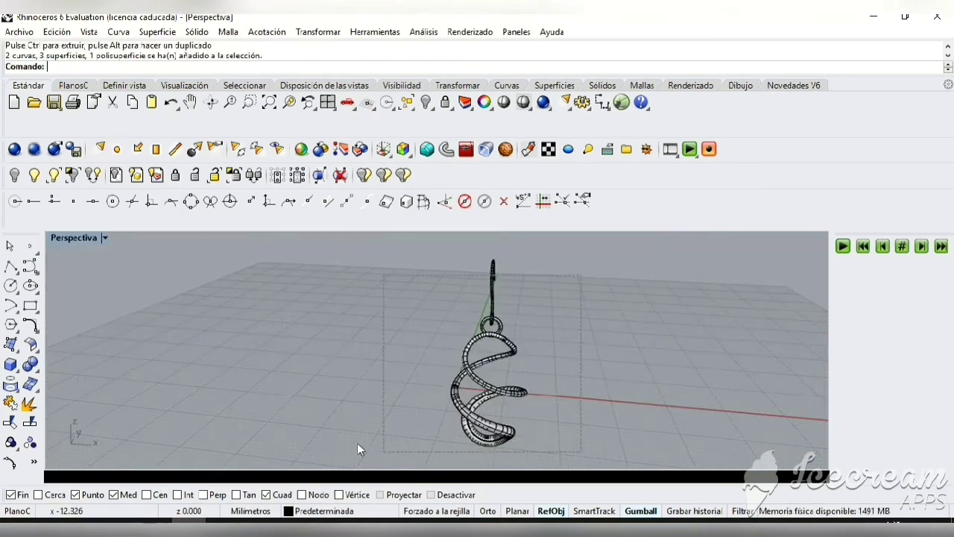
pyautogui.click(11, 422)
pyautogui.click(241, 378)
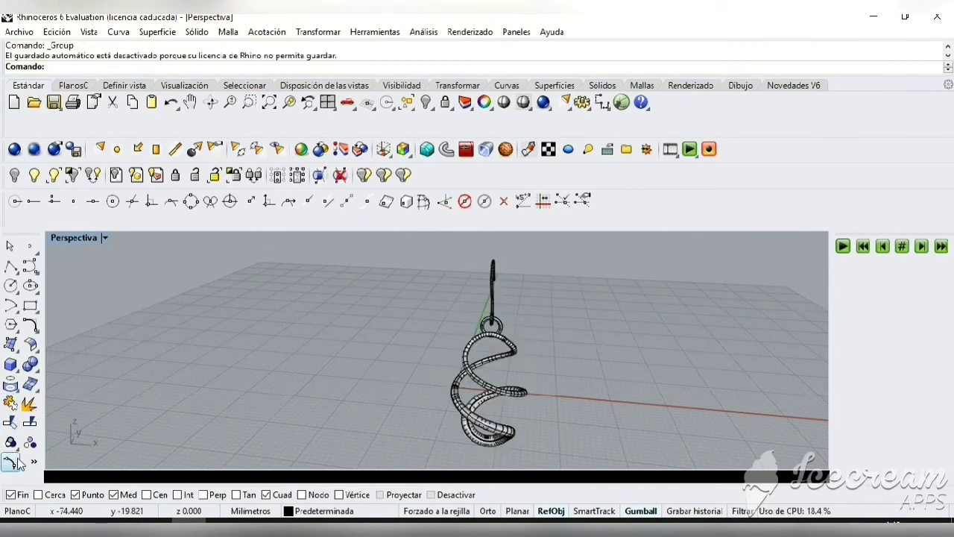
# Copy the grouped earring to a spot beside the original along negative X in the Perspectiva view
pyautogui.middleClick(77, 326)
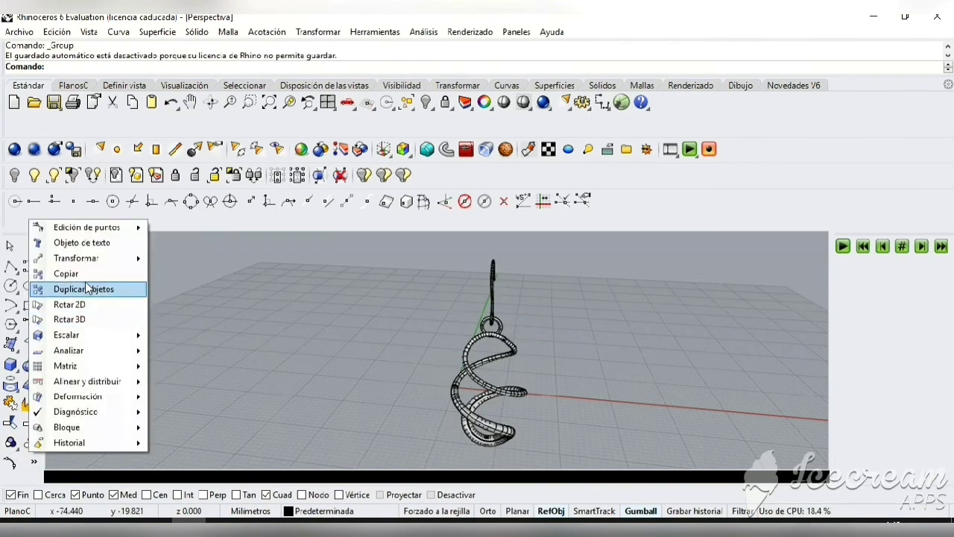
pyautogui.click(63, 275)
pyautogui.click(481, 365)
pyautogui.press('Return')
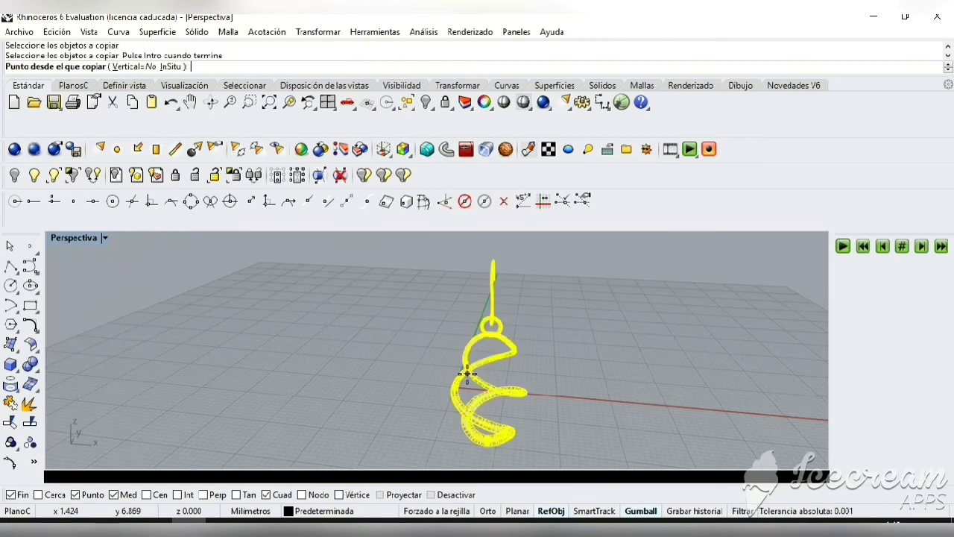
pyautogui.click(466, 373)
pyautogui.click(357, 366)
pyautogui.press('Return')
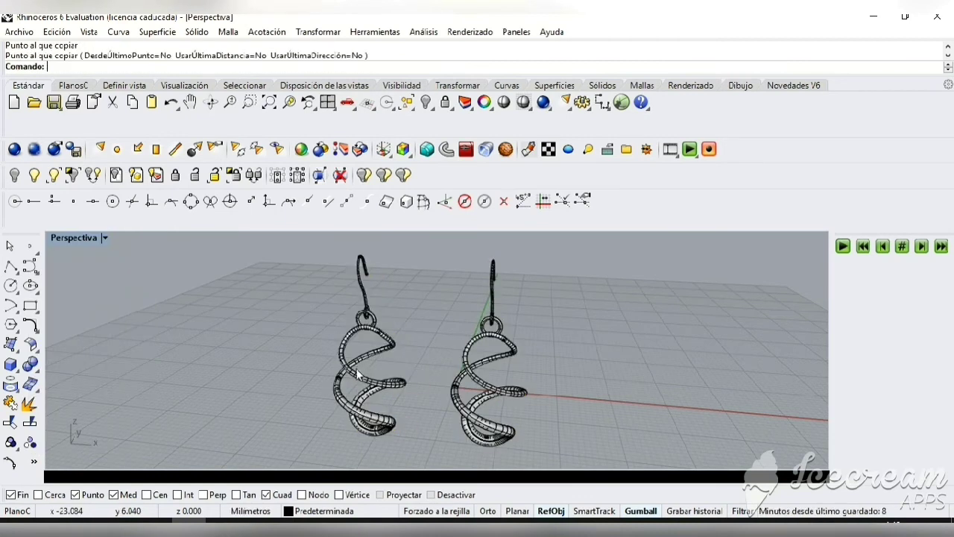
# Rotate the copied earring 50 degrees about the vertical axis
pyautogui.click(356, 368)
pyautogui.click(331, 377)
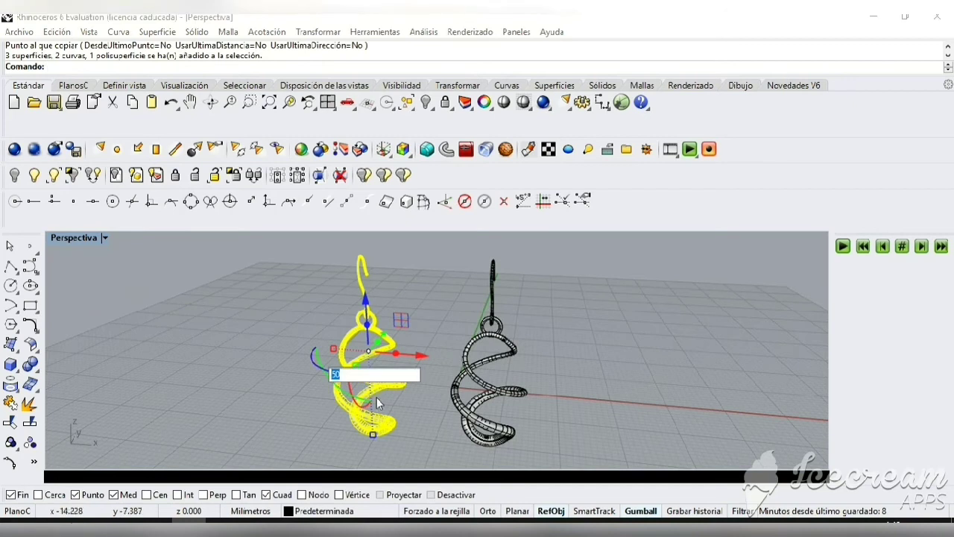
pyautogui.press('Return')
pyautogui.press('Escape')
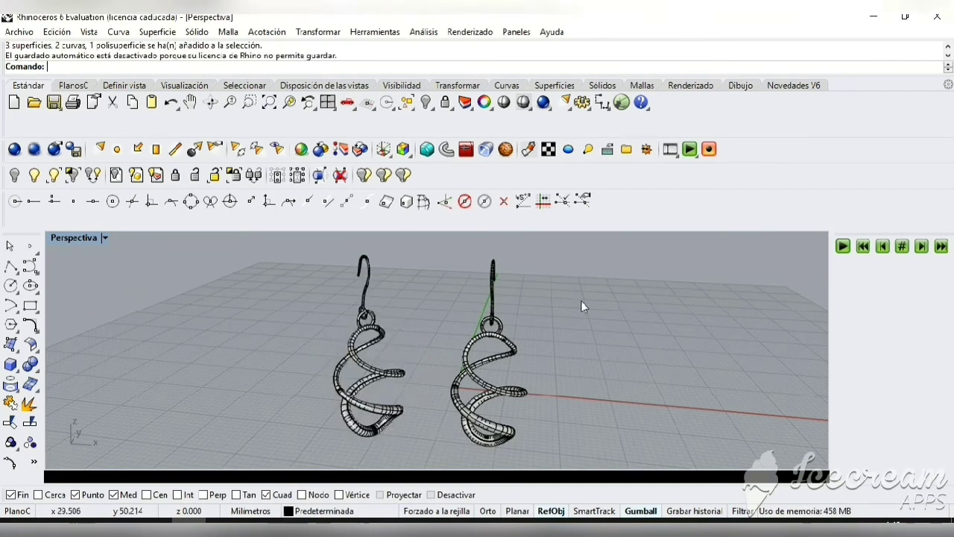
# Apply the environment map display to both earrings with the oro_pulido image for a polished gold look
pyautogui.hotkey('ctrl', 'a')
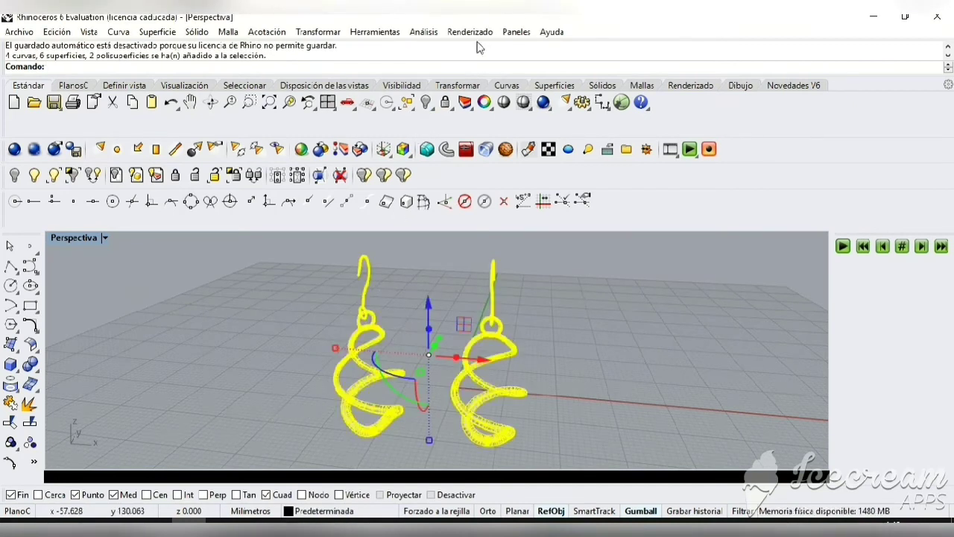
pyautogui.click(424, 32)
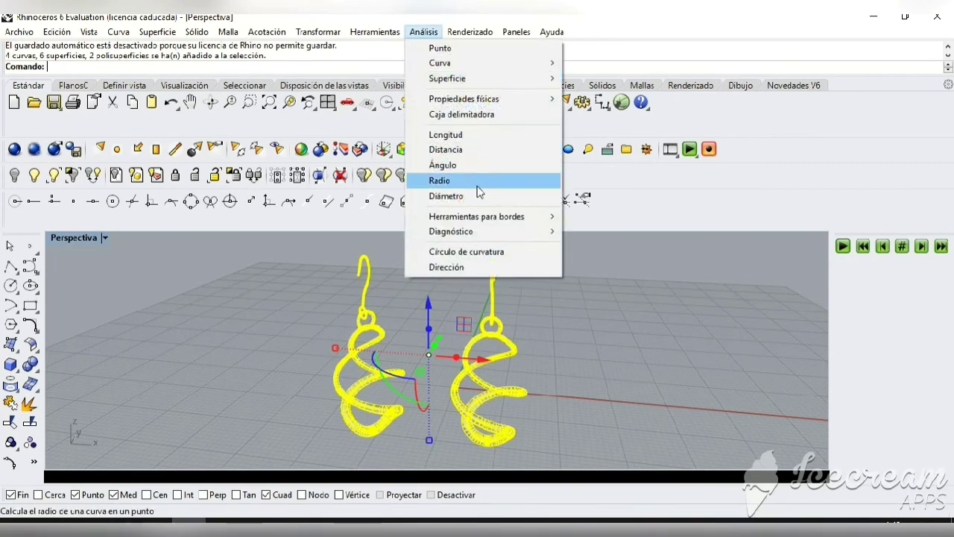
pyautogui.moveTo(473, 79)
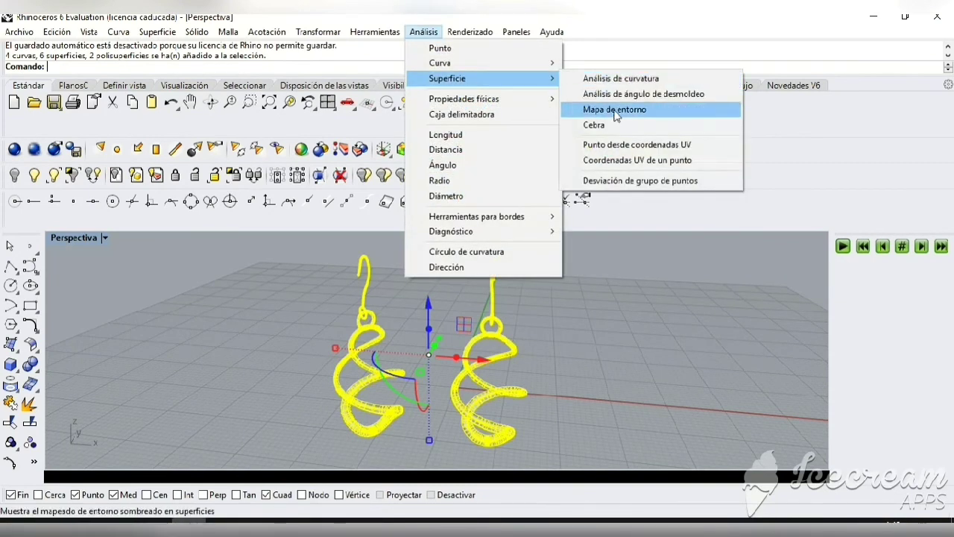
pyautogui.click(608, 110)
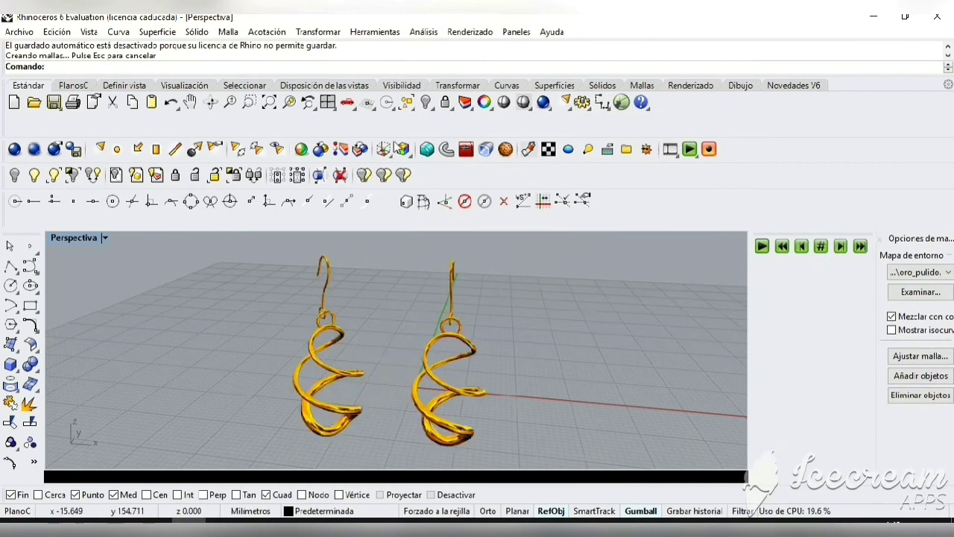
# Orbit to show both earrings, set up a 200-frame clockwise turntable animation of the Perspectiva view as jpg with RenderizadoCompleto capture, and play it
pyautogui.click(211, 102)
pyautogui.moveTo(522, 283); pyautogui.dragTo(734, 184)
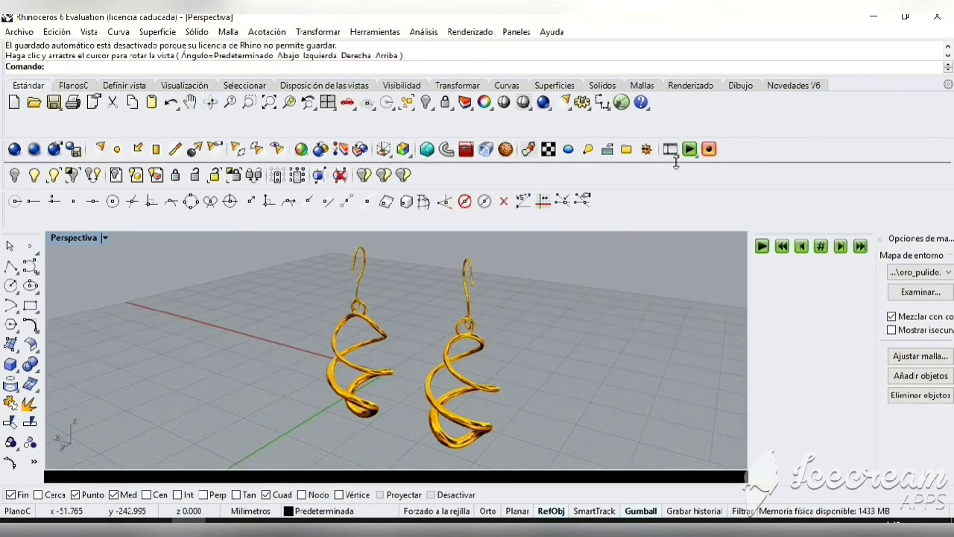
pyautogui.click(689, 155)
pyautogui.click(731, 176)
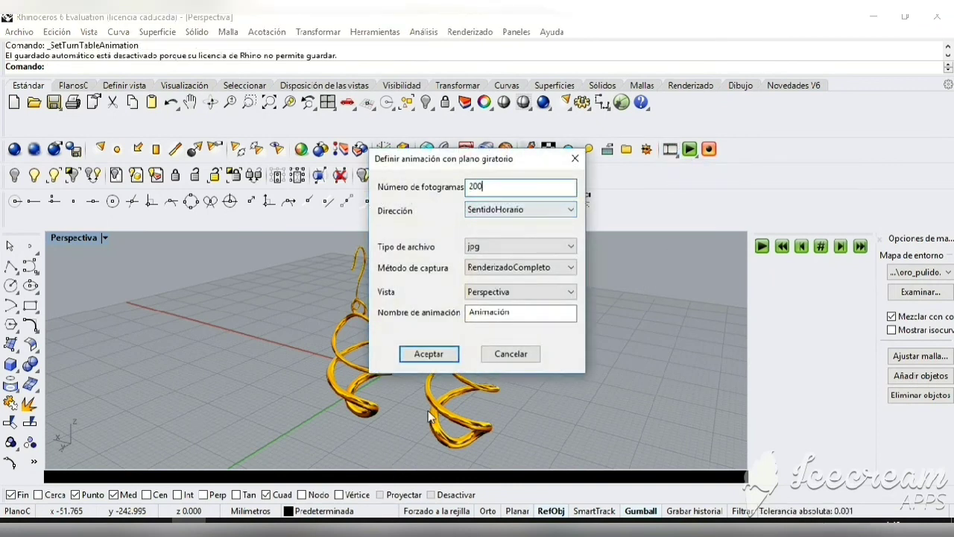
pyautogui.click(429, 354)
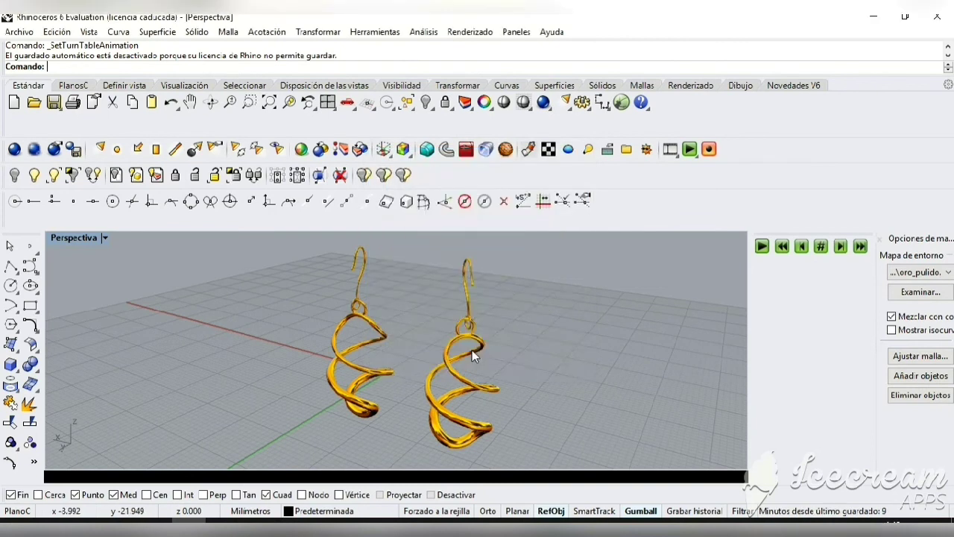
pyautogui.click(690, 149)
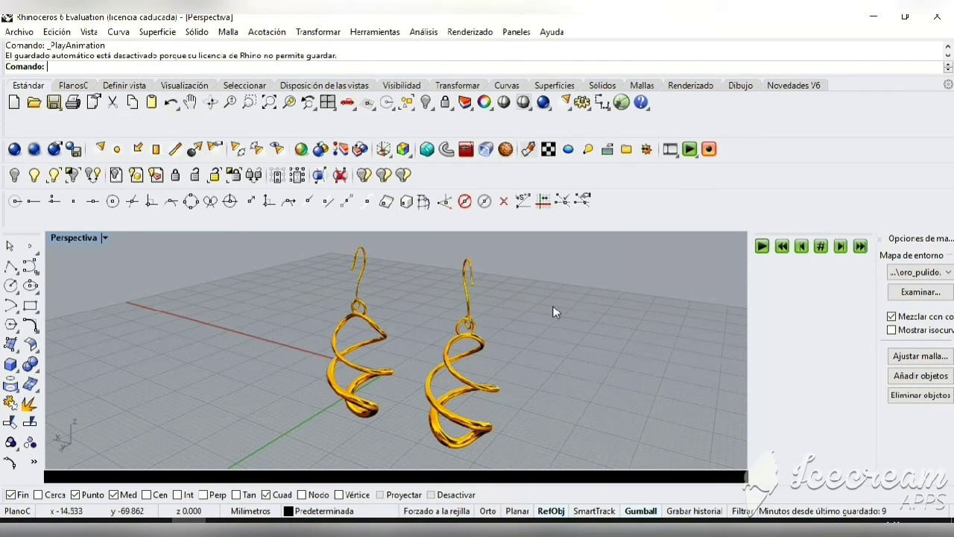
# Try the arcos.png environment map, switch to 3072[1].jpg, and play the turntable animation with that finish
pyautogui.click(949, 273)
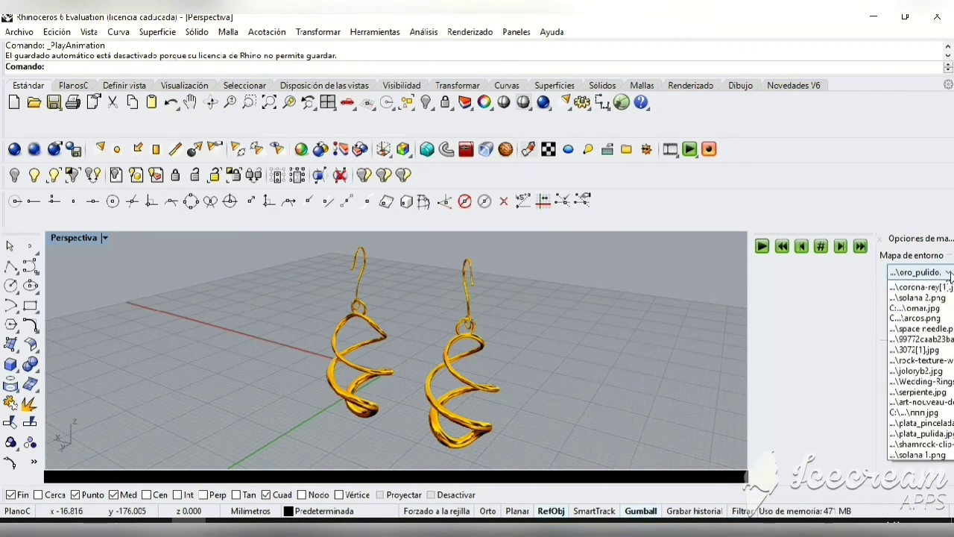
pyautogui.click(937, 347)
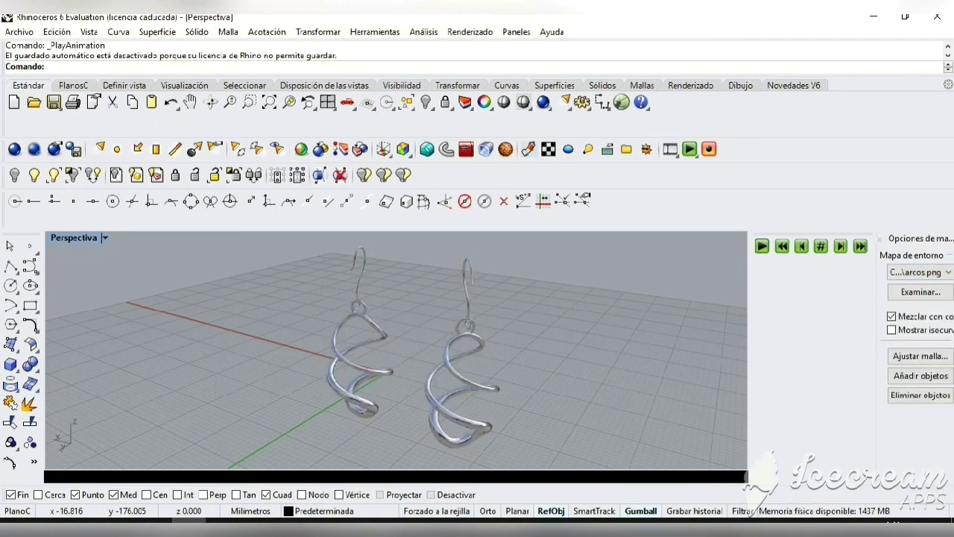
pyautogui.click(941, 273)
pyautogui.click(931, 381)
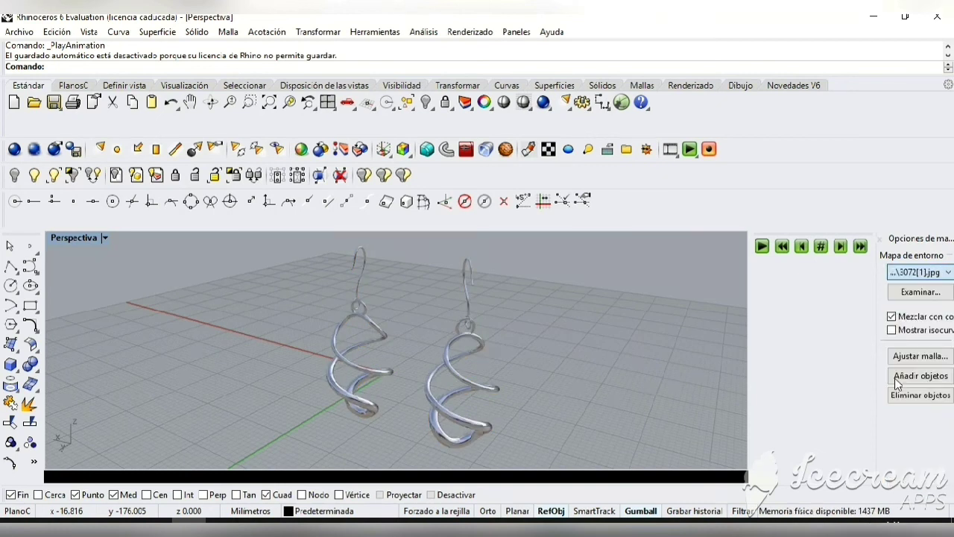
pyautogui.click(689, 149)
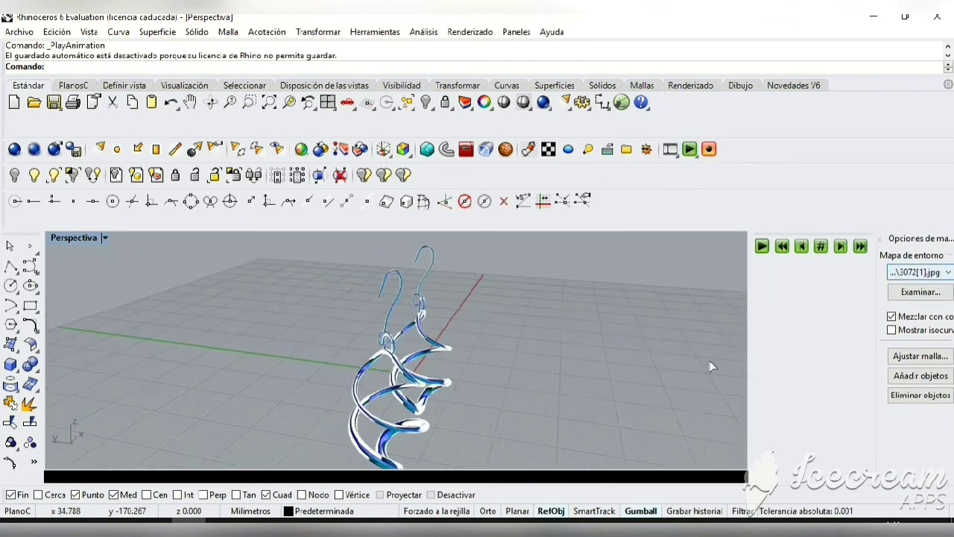